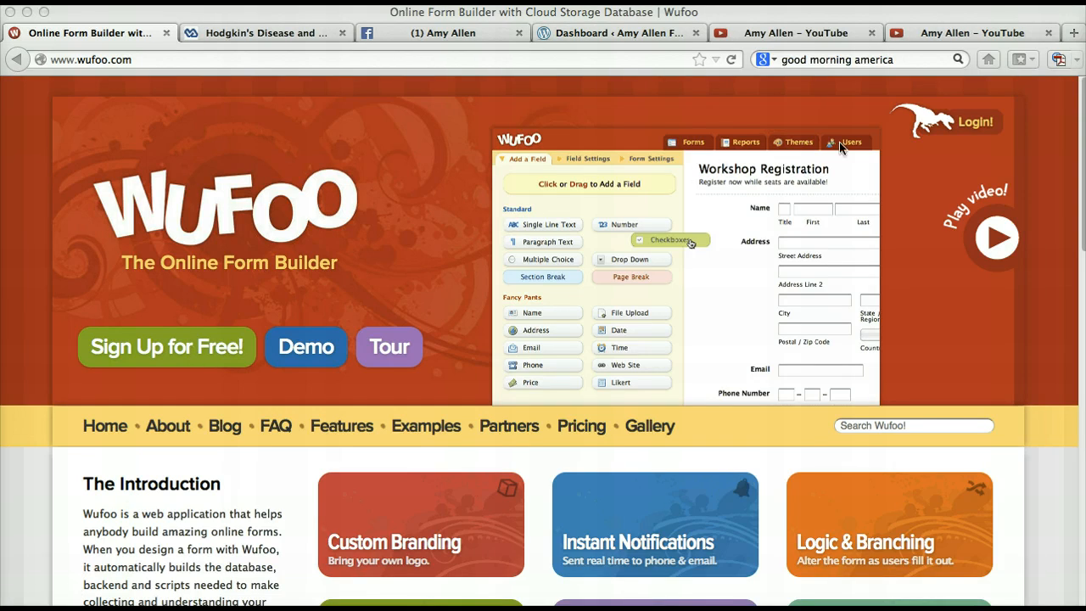
- Log in to Wufoo with the account's email address and password, and dismiss the browser's offer to remember the password
{"action": "left_click", "coordinate": [976, 123]}
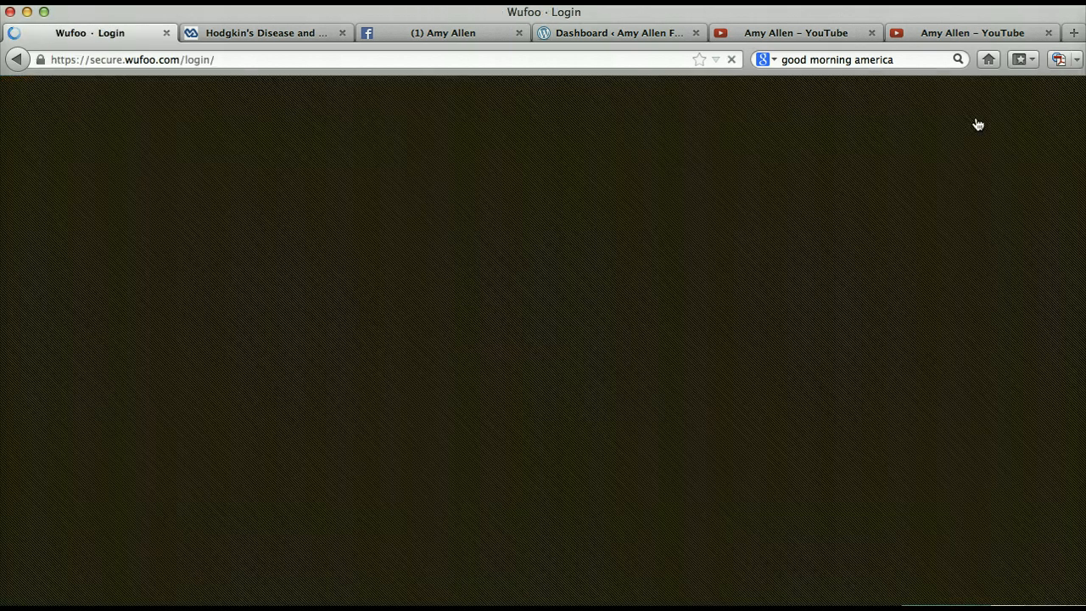
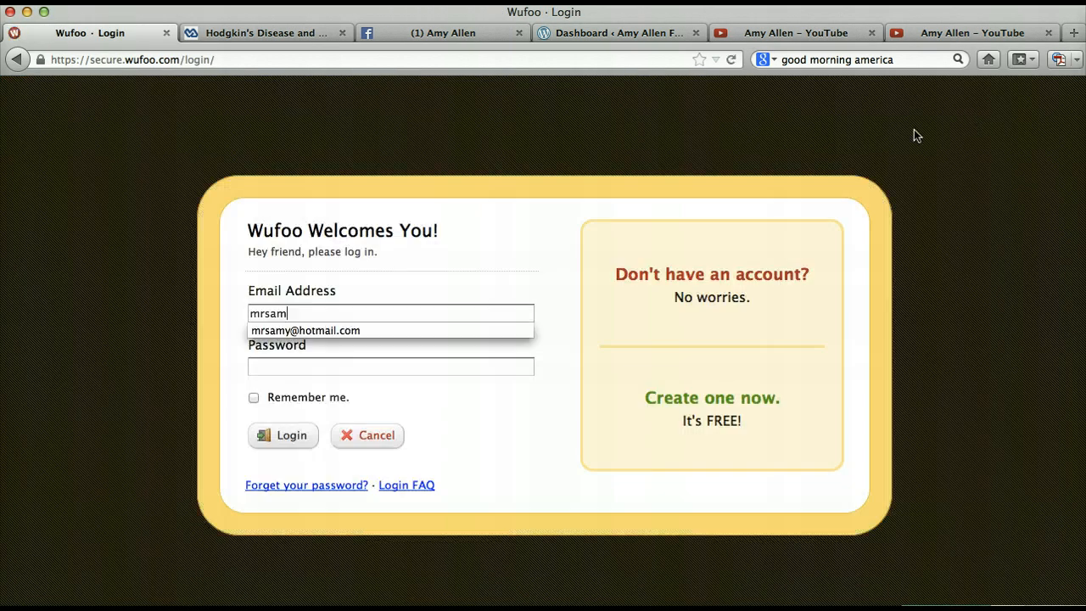
{"action": "key", "text": "Tab"}
{"action": "type", "text": "••••••"}
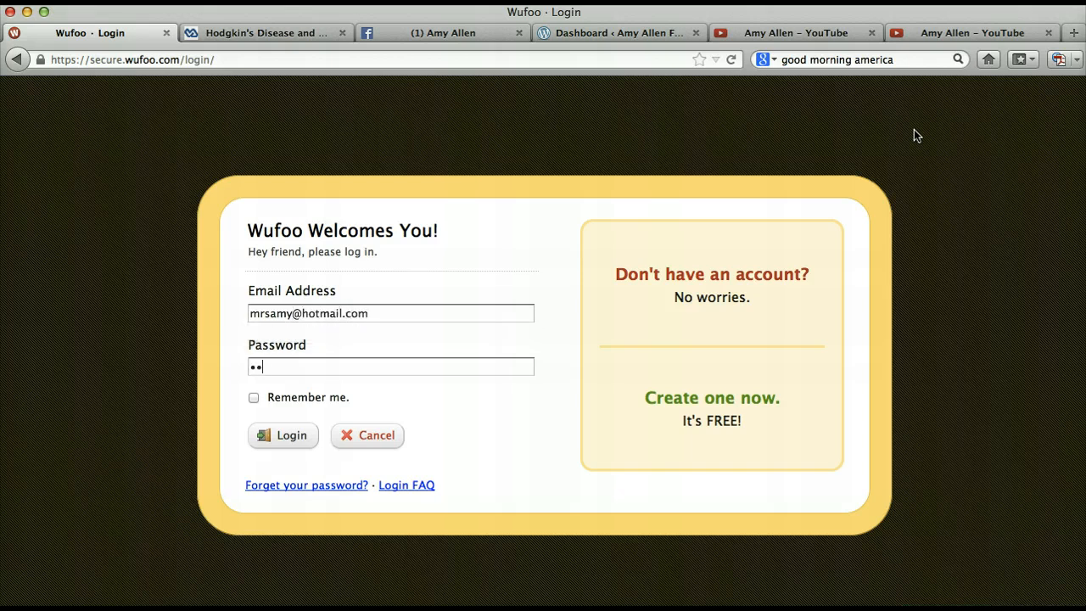
{"action": "type", "text": "•••"}
{"action": "left_click", "coordinate": [300, 431]}
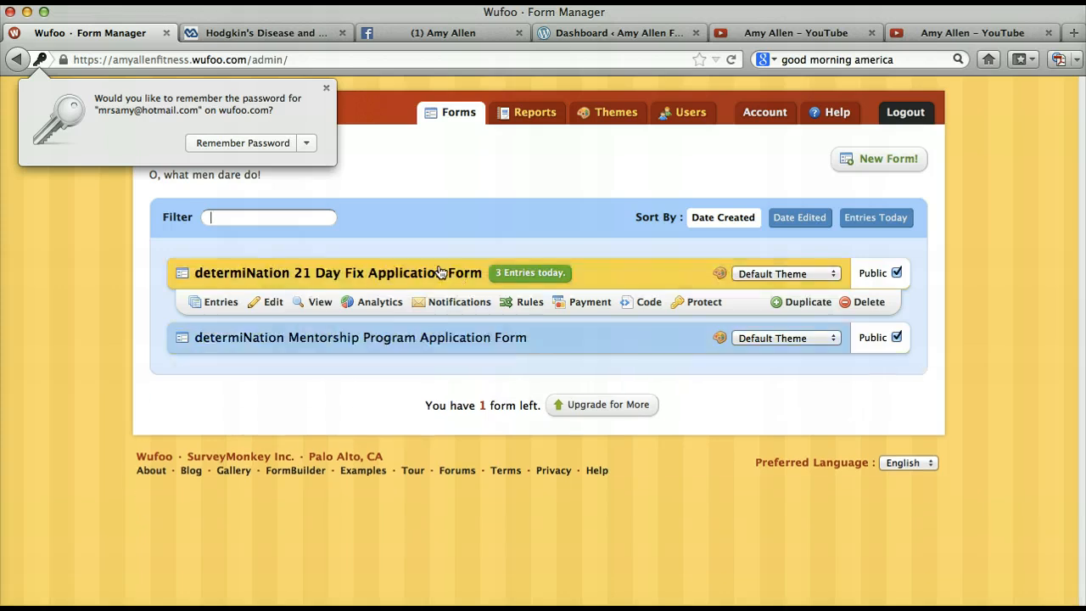
{"action": "mouse_move", "coordinate": [442, 368]}
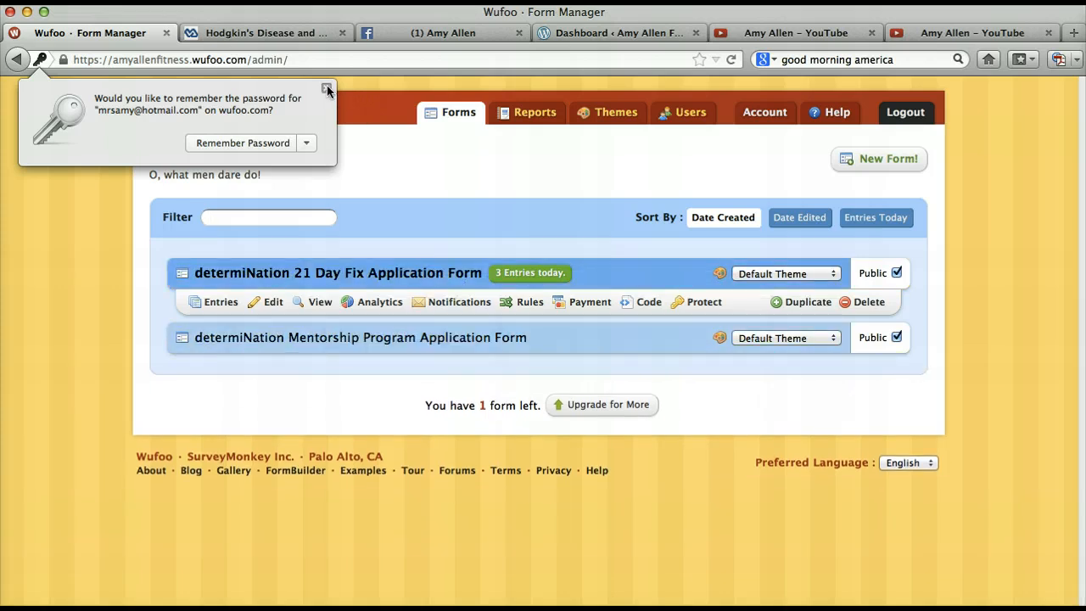
{"action": "left_click", "coordinate": [326, 88]}
- Switch to the WordPress blog, view its public site and examine the application form embedded in the "What is the 21 Day Fix??" post
{"action": "mouse_move", "coordinate": [348, 307]}
{"action": "mouse_move", "coordinate": [348, 346]}
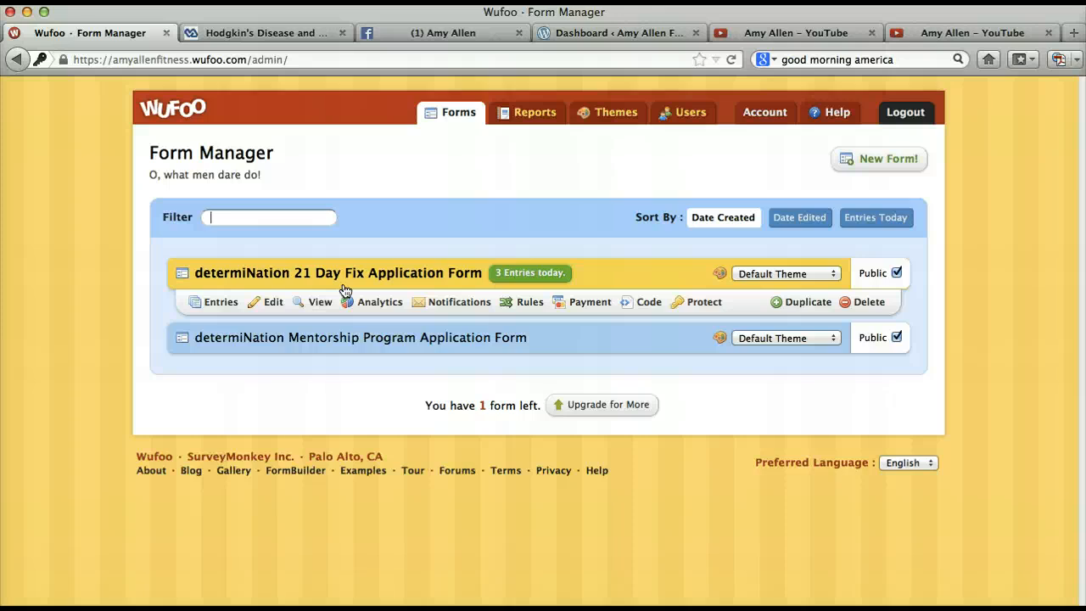
{"action": "left_click", "coordinate": [589, 33]}
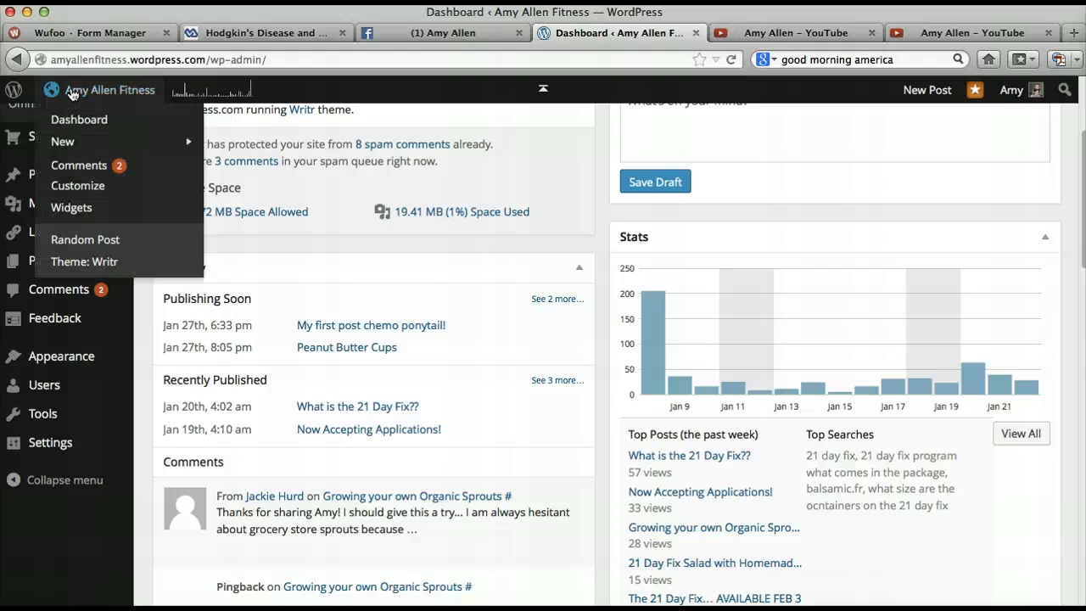
{"action": "left_click", "coordinate": [72, 94]}
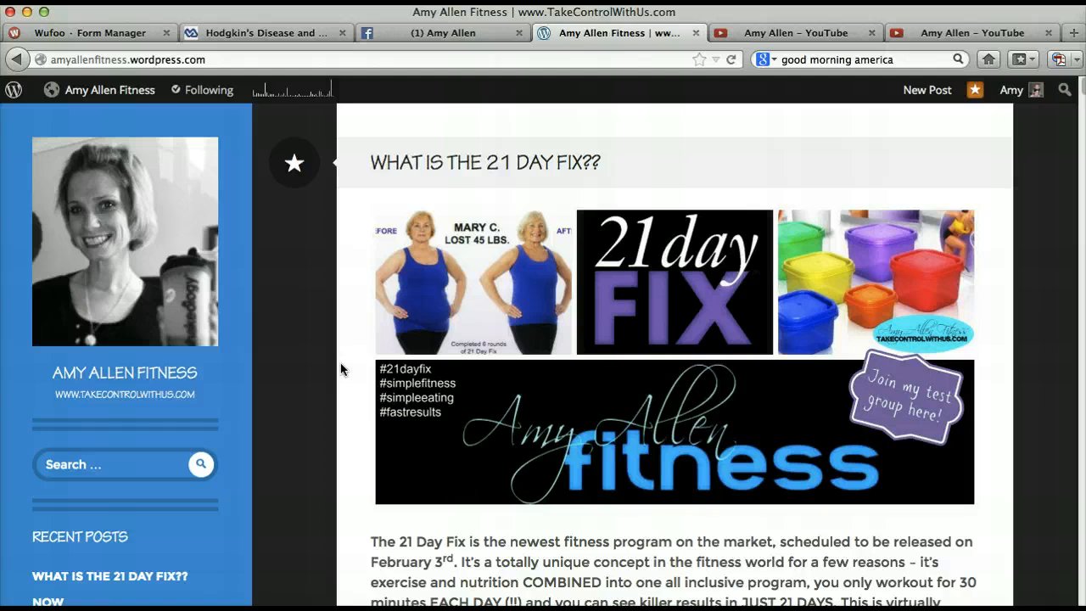
{"action": "scroll", "coordinate": [670, 490], "scroll_direction": "down", "scroll_amount": 5}
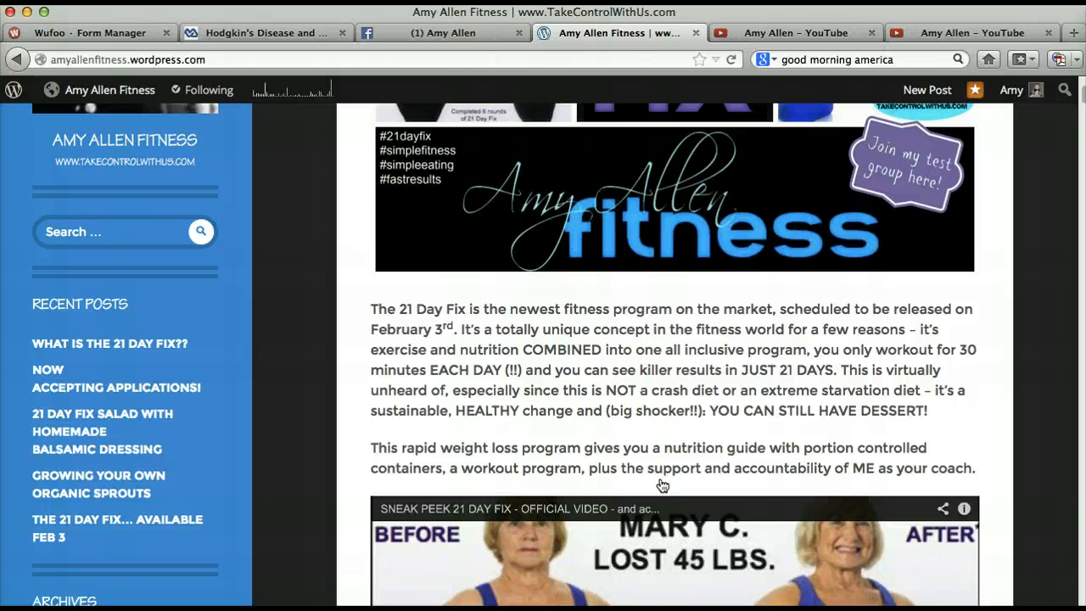
{"action": "scroll", "coordinate": [662, 485], "scroll_direction": "down", "scroll_amount": 8}
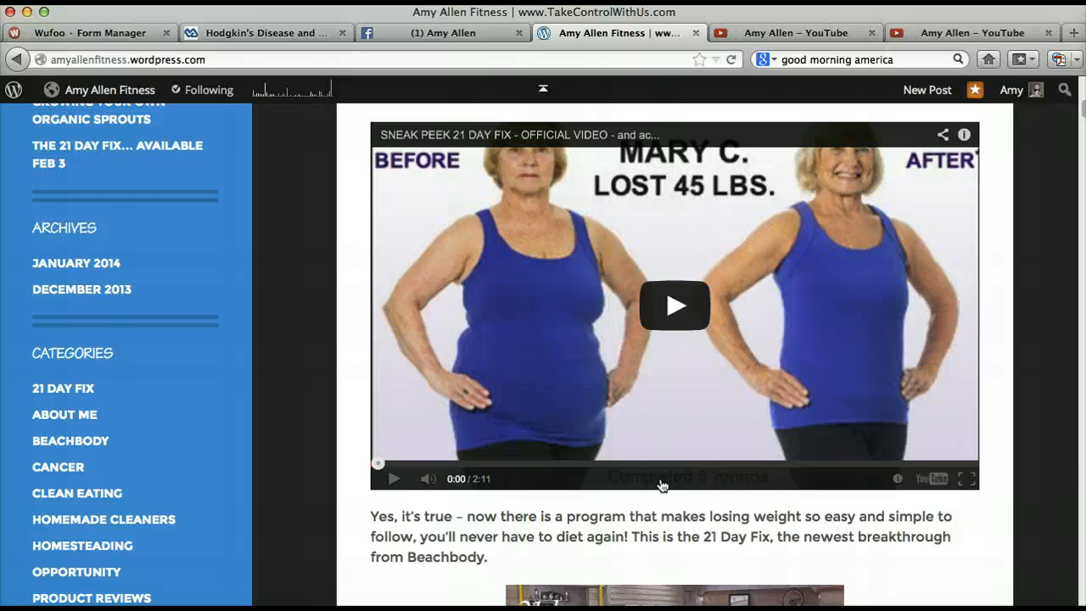
{"action": "scroll", "coordinate": [662, 485], "scroll_direction": "down", "scroll_amount": 20}
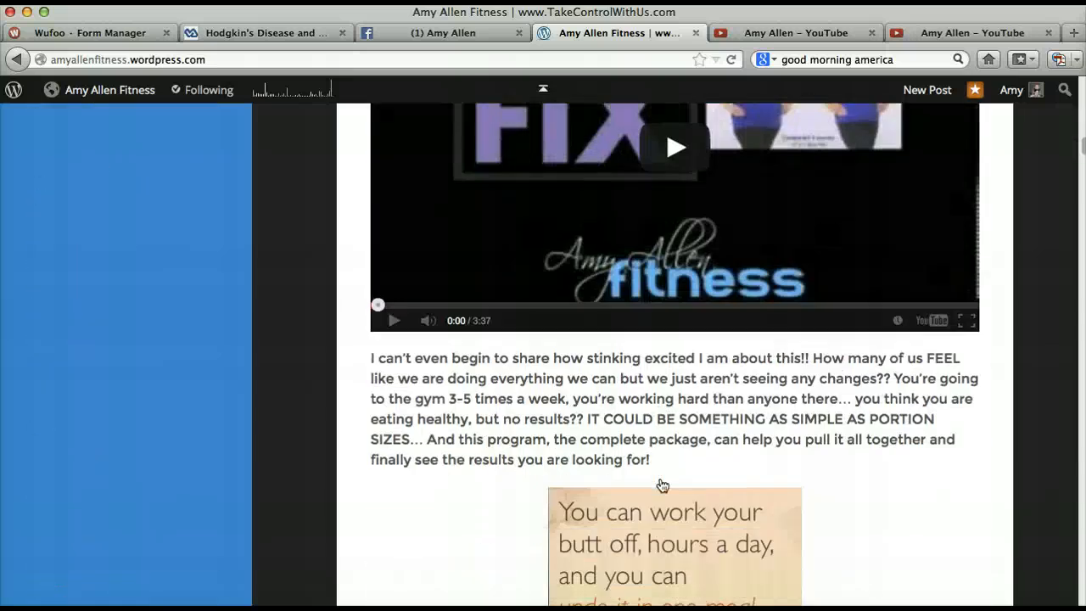
{"action": "scroll", "coordinate": [662, 486], "scroll_direction": "down", "scroll_amount": 4}
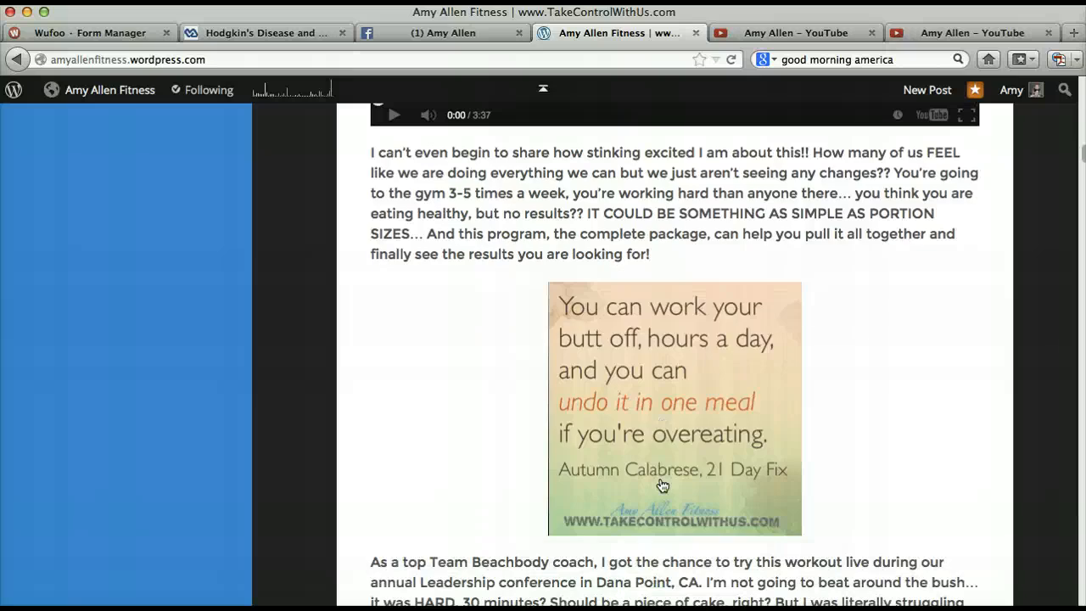
{"action": "scroll", "coordinate": [662, 485], "scroll_direction": "down", "scroll_amount": 20}
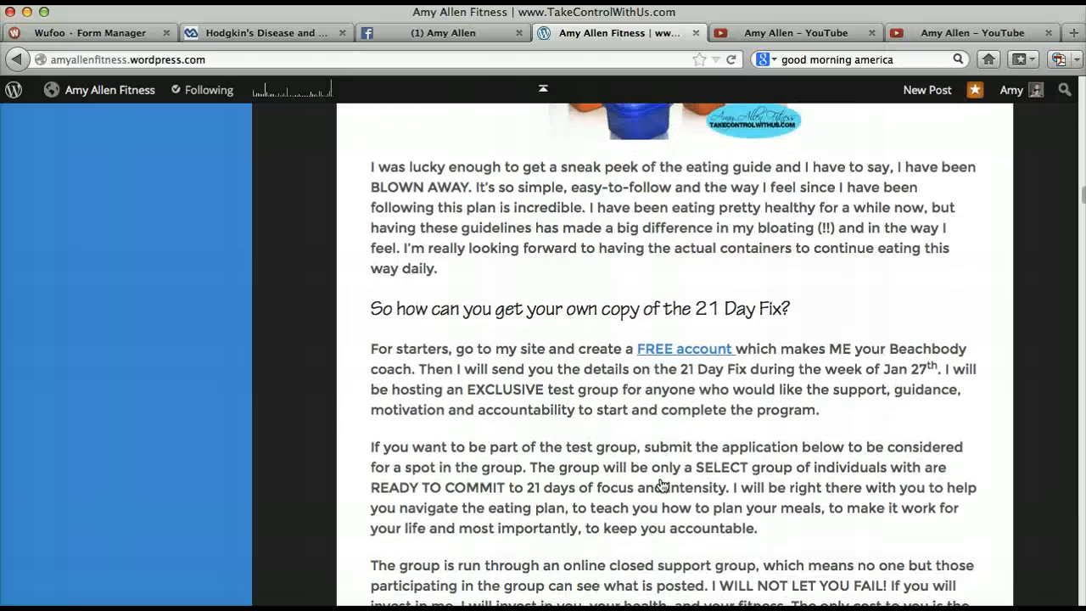
{"action": "scroll", "coordinate": [662, 485], "scroll_direction": "down", "scroll_amount": 5}
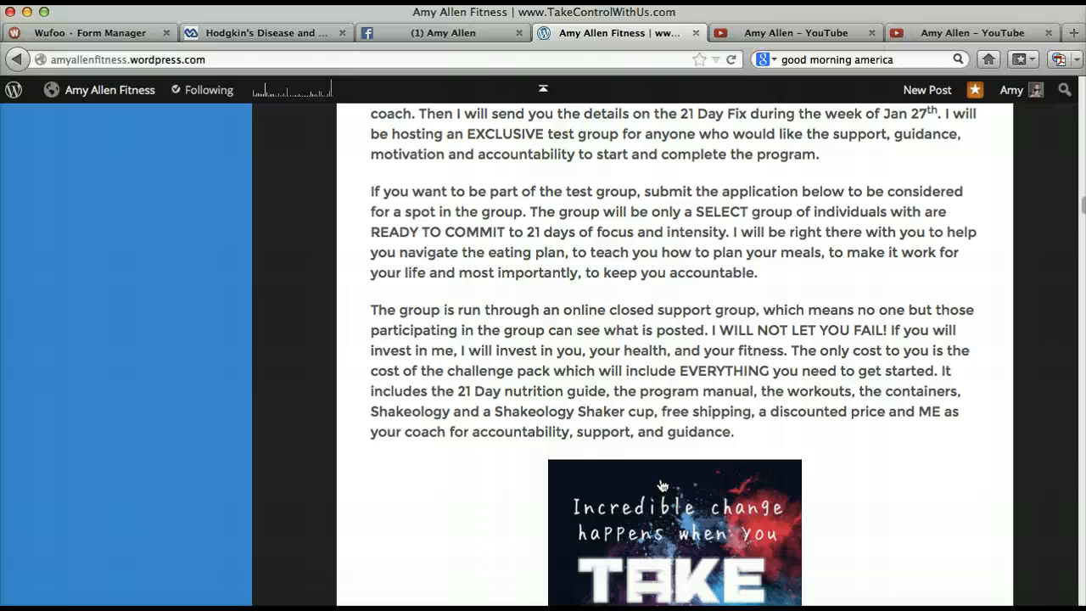
{"action": "scroll", "coordinate": [663, 486], "scroll_direction": "down", "scroll_amount": 15}
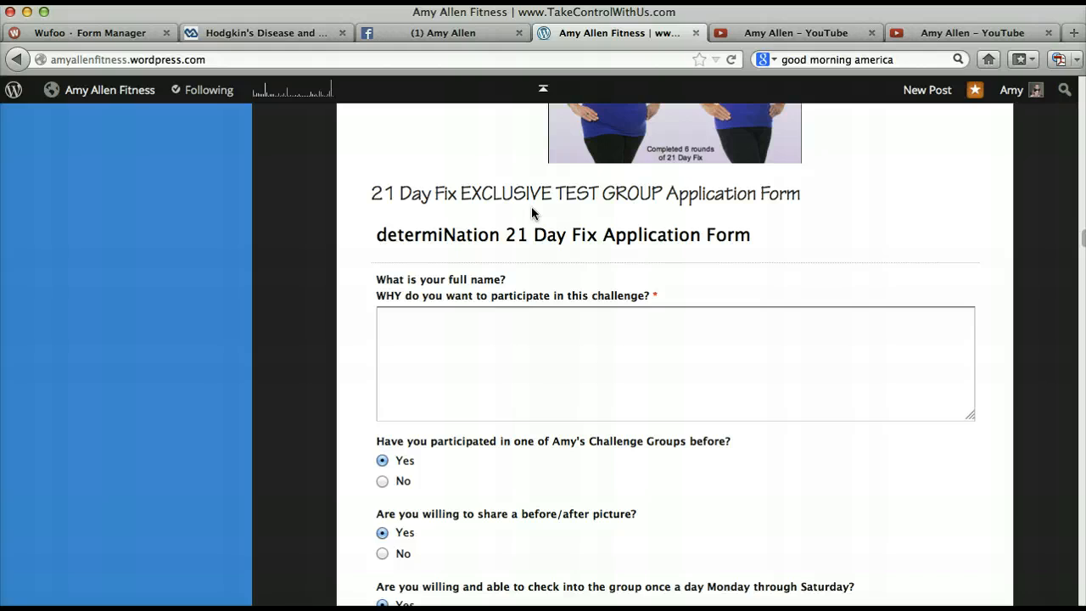
{"action": "scroll", "coordinate": [572, 375], "scroll_direction": "down", "scroll_amount": 5}
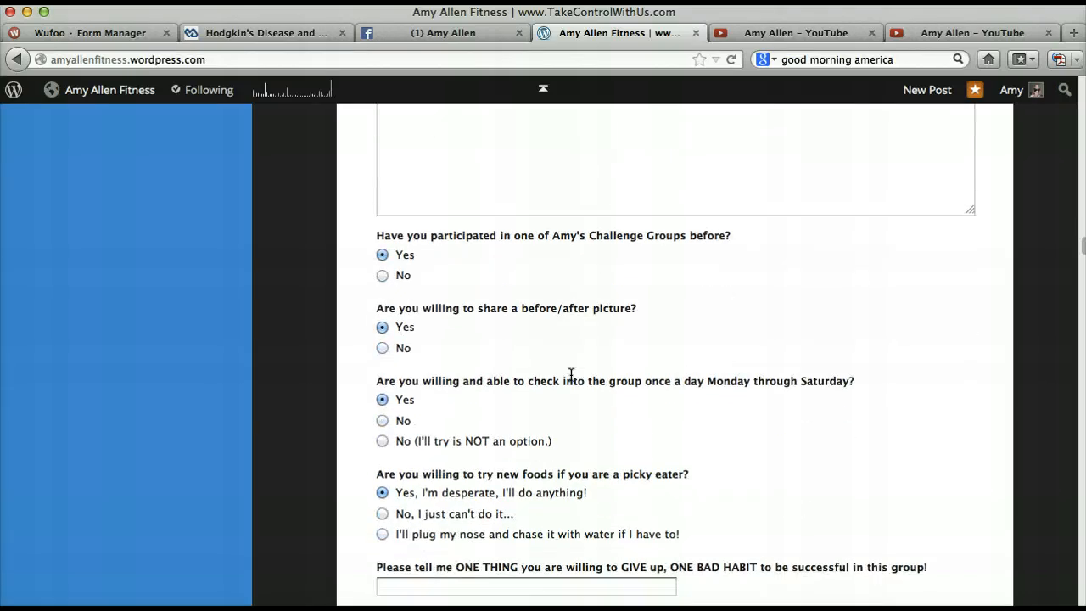
{"action": "scroll", "coordinate": [572, 375], "scroll_direction": "down", "scroll_amount": 10}
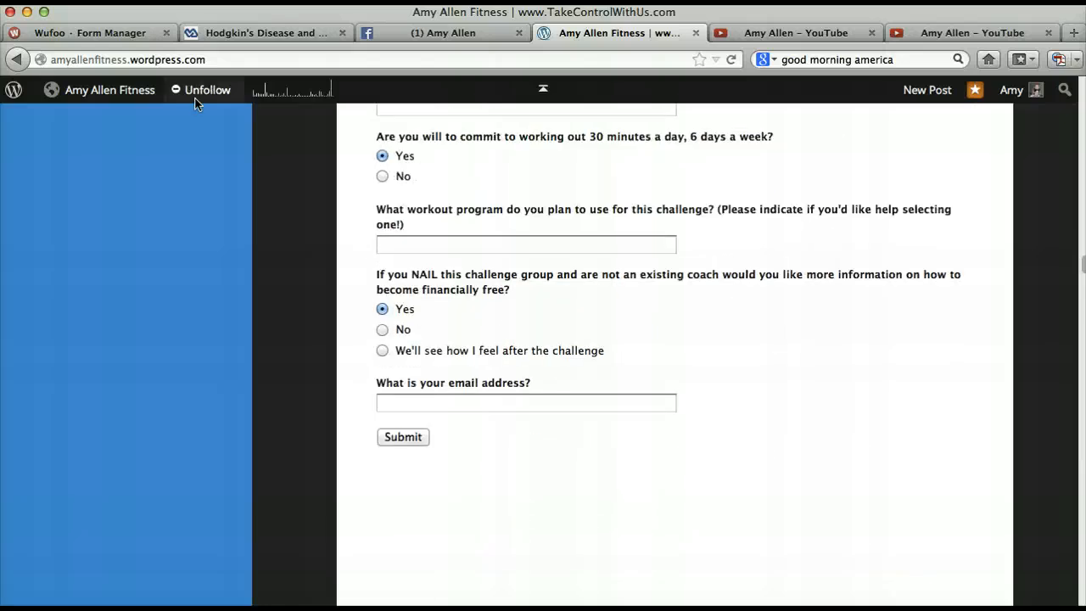
- Return to the Wufoo Form Manager, create a new form and add two single line text fields to it
{"action": "left_click", "coordinate": [115, 36]}
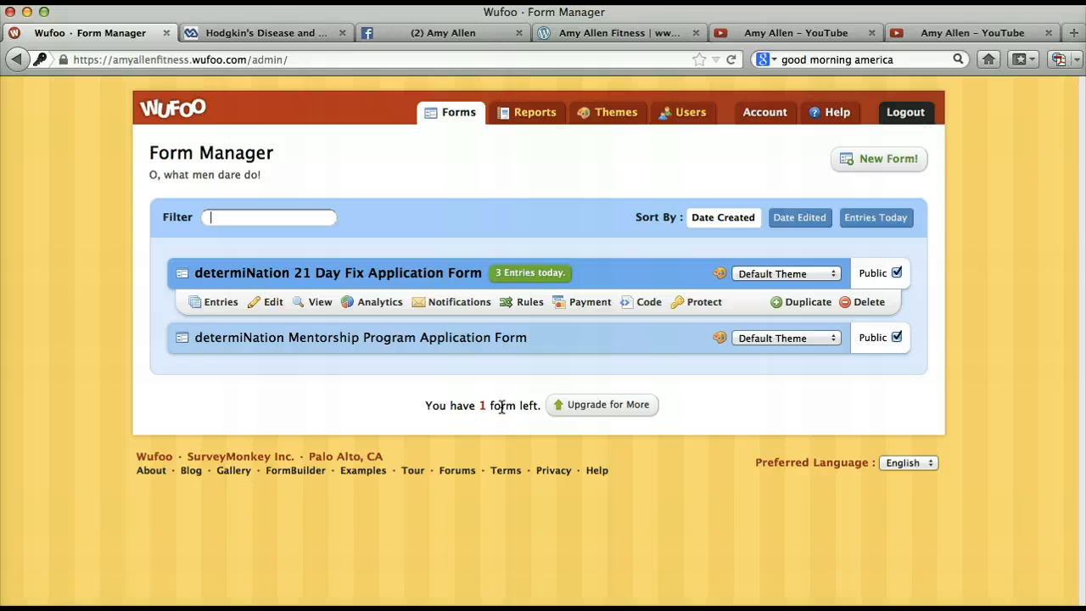
{"action": "left_click", "coordinate": [866, 165]}
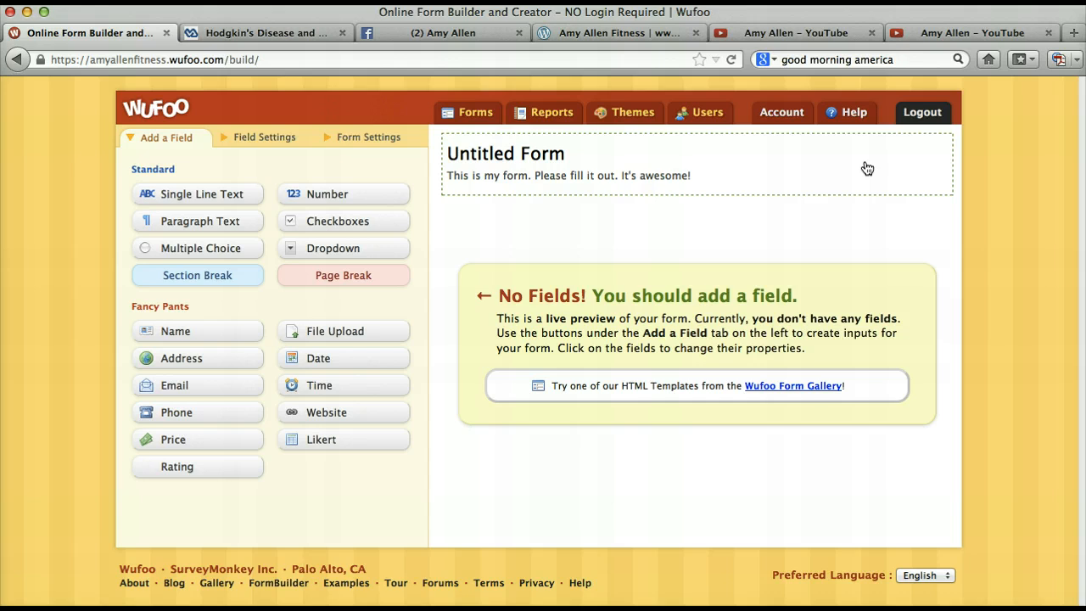
{"action": "left_click", "coordinate": [239, 207]}
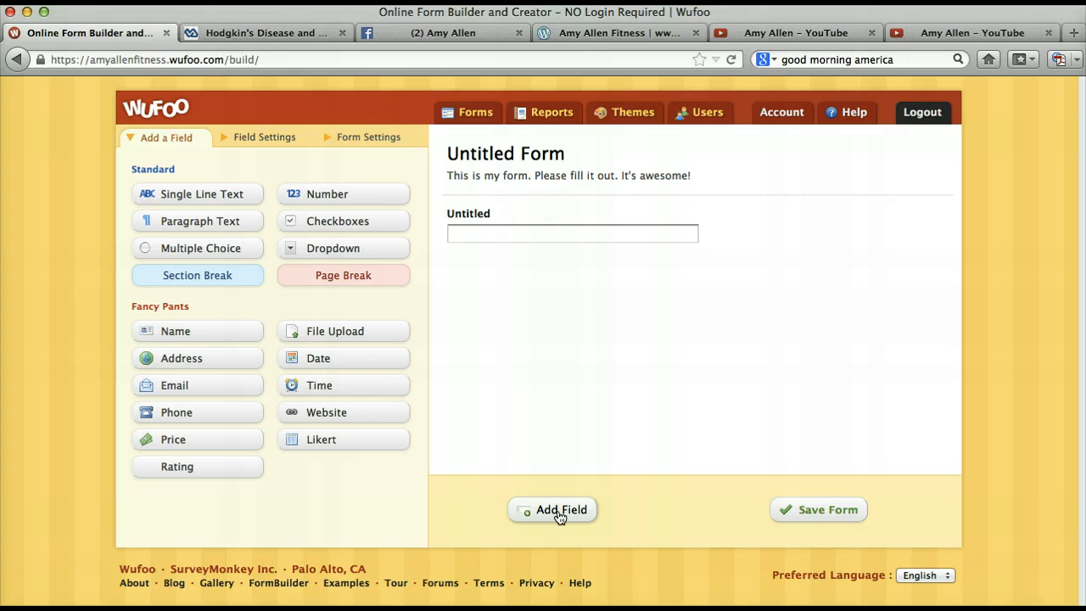
{"action": "left_click", "coordinate": [191, 196]}
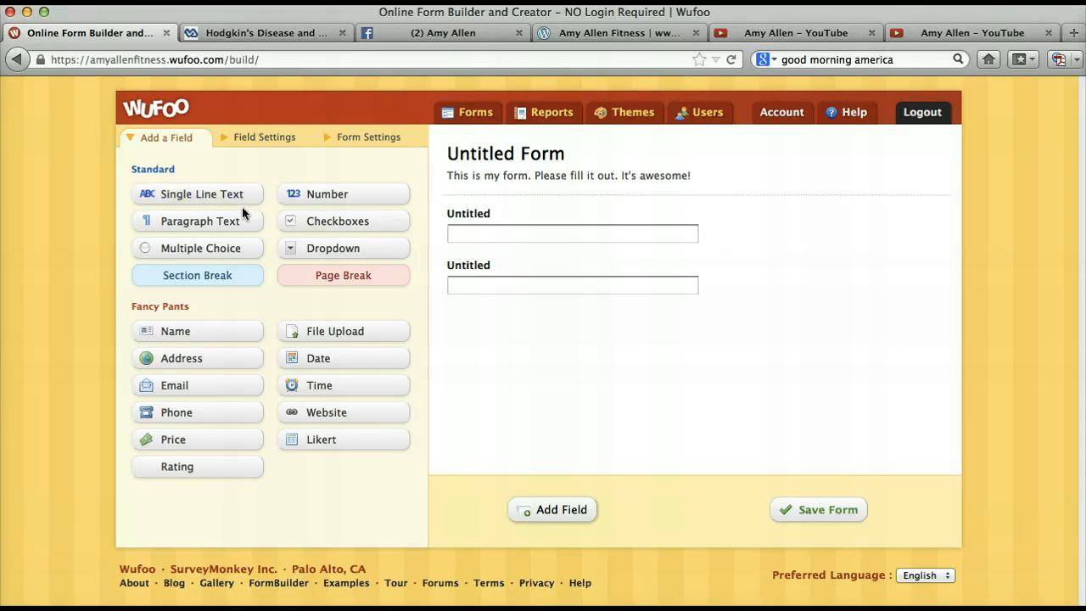
- Change the first text field's label to "Full Name"
{"action": "left_click", "coordinate": [471, 215]}
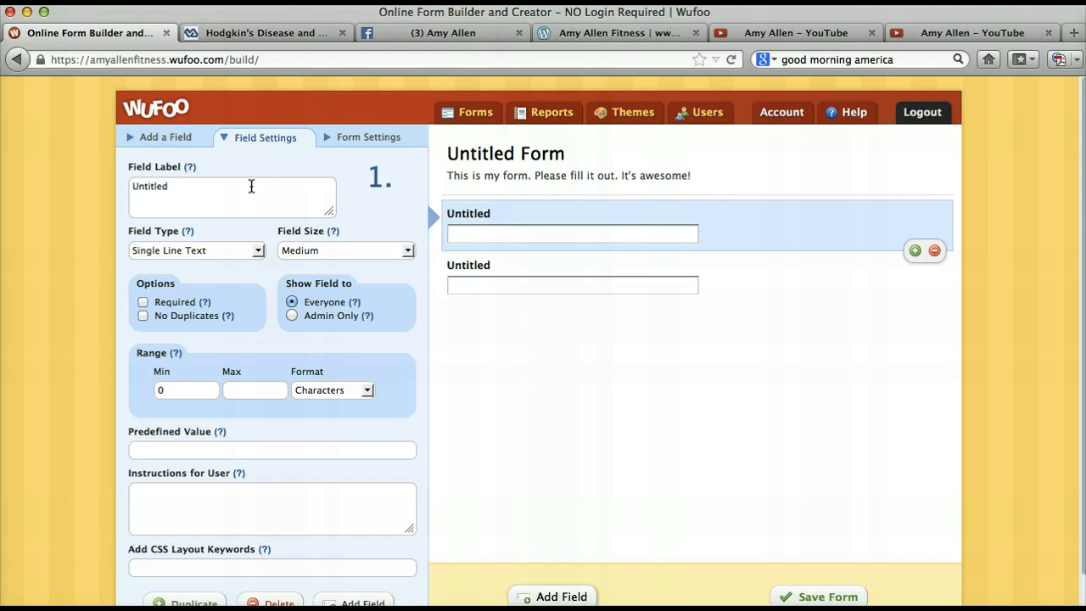
{"action": "left_click", "coordinate": [250, 186]}
{"action": "key", "text": "BackSpace"}
{"action": "key", "text": "BackSpace"}
{"action": "key", "text": "BackSpace"}
{"action": "key", "text": "BackSpace"}
{"action": "key", "text": "BackSpace"}
{"action": "key", "text": "BackSpace"}
{"action": "key", "text": "BackSpace"}
{"action": "key", "text": "BackSpace"}
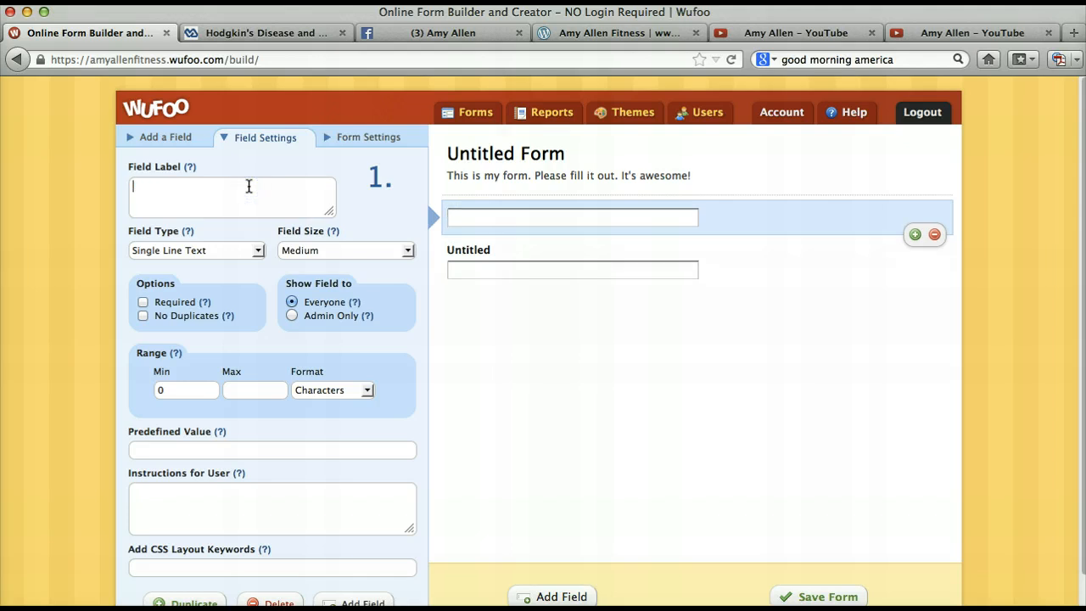
{"action": "type", "text": "Name"}
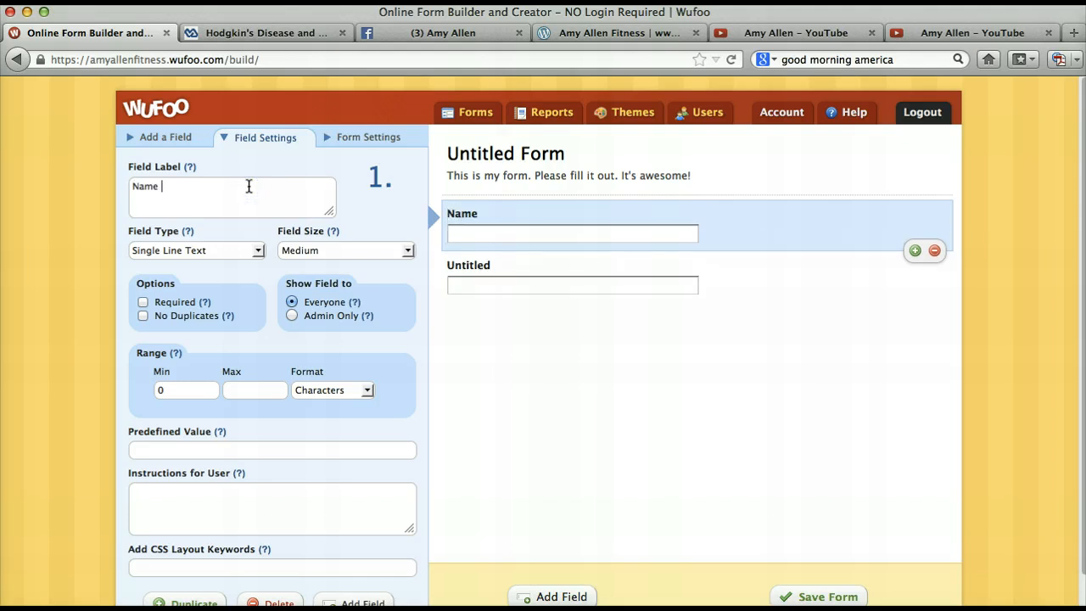
{"action": "key", "text": "BackSpace"}
{"action": "key", "text": "BackSpace"}
{"action": "key", "text": "BackSpace"}
{"action": "key", "text": "BackSpace"}
{"action": "key", "text": "BackSpace"}
{"action": "type", "text": "Full Name"}
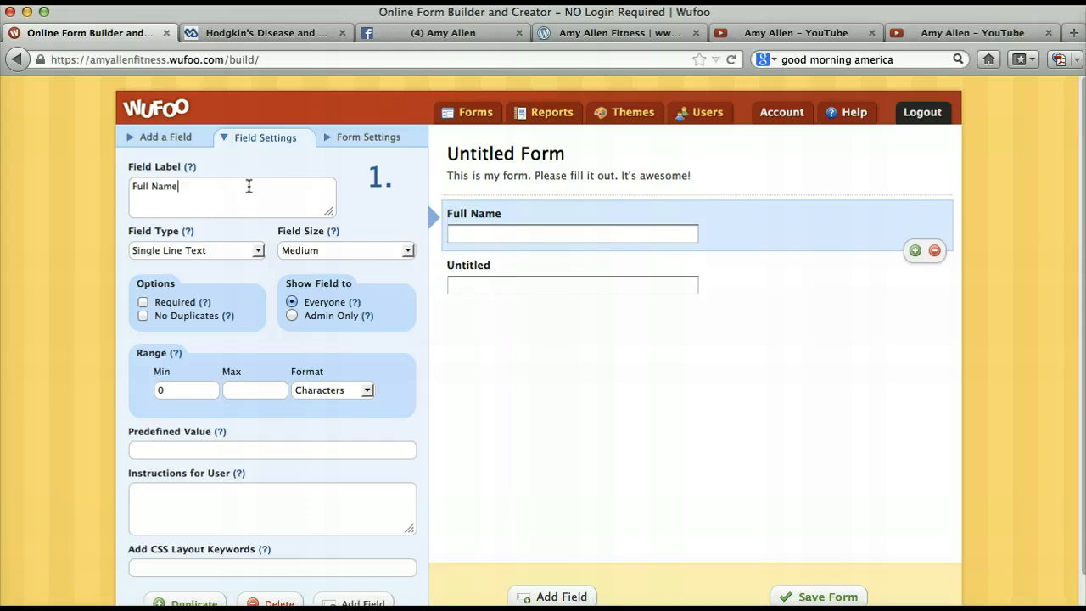
- Change the second text field's label to "Email Address"
{"action": "left_click", "coordinate": [527, 270]}
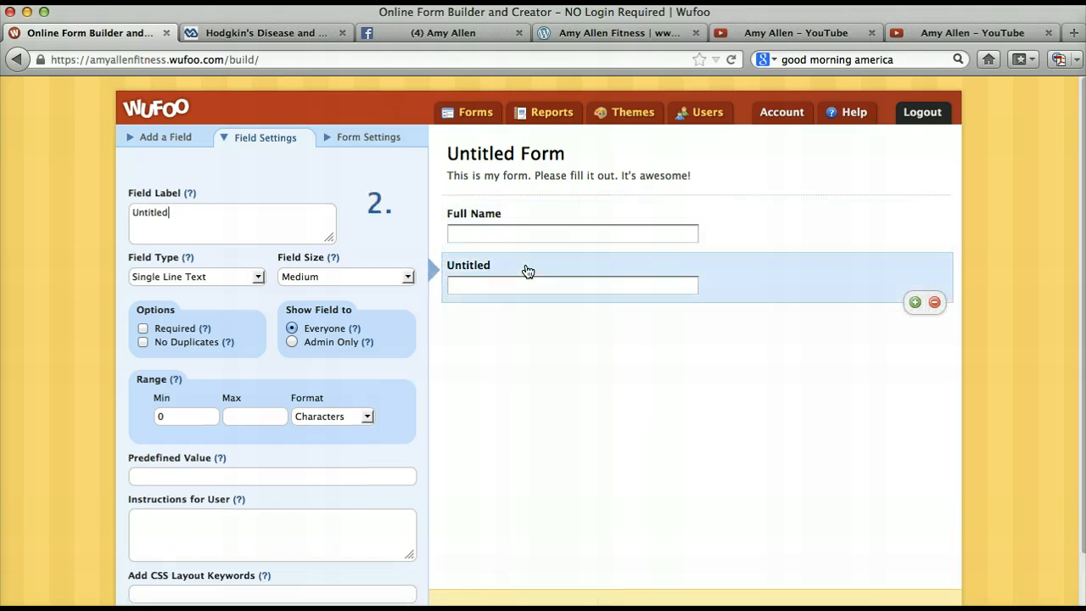
{"action": "key", "text": "BackSpace"}
{"action": "key", "text": "BackSpace"}
{"action": "key", "text": "BackSpace"}
{"action": "key", "text": "BackSpace"}
{"action": "key", "text": "BackSpace"}
{"action": "key", "text": "BackSpace"}
{"action": "key", "text": "BackSpace"}
{"action": "key", "text": "BackSpace"}
{"action": "type", "text": "Email Address"}
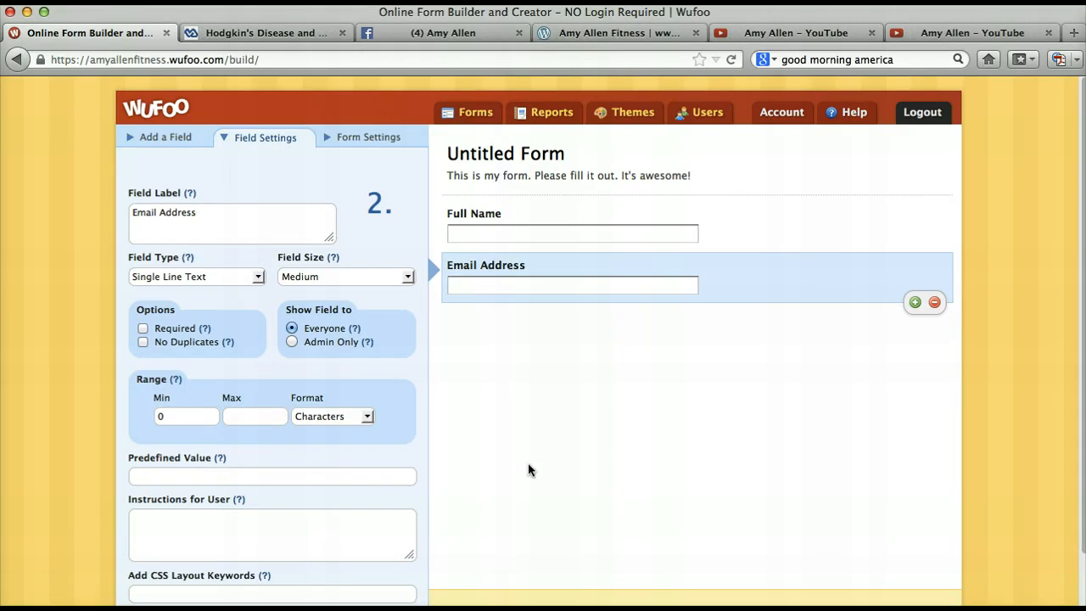
- Duplicate the Email Address field and delete one of the two copies
{"action": "scroll", "coordinate": [528, 463], "scroll_direction": "down", "scroll_amount": 3}
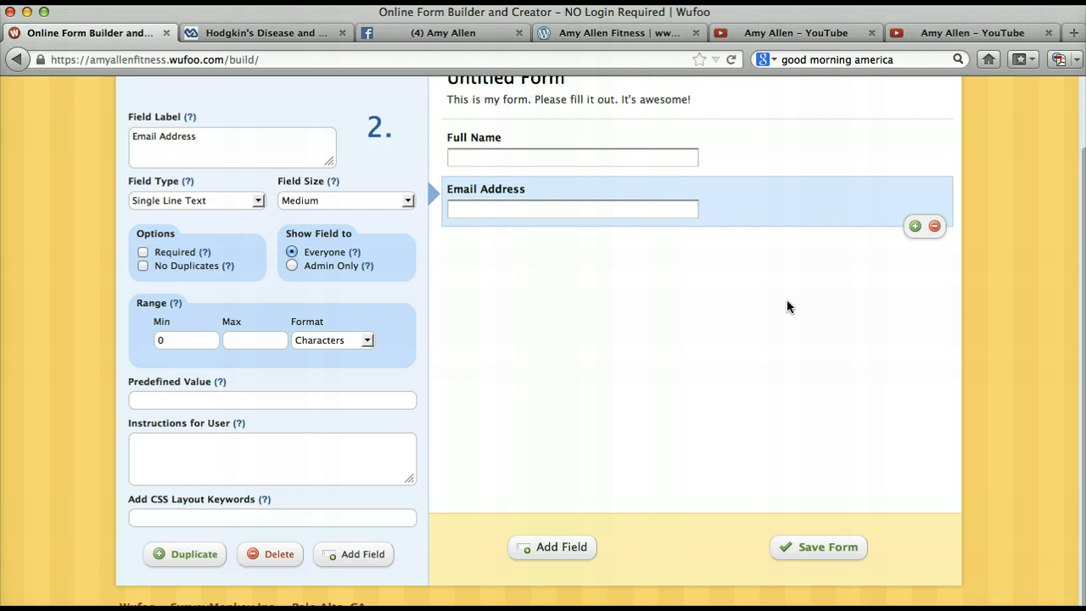
{"action": "left_click", "coordinate": [915, 226]}
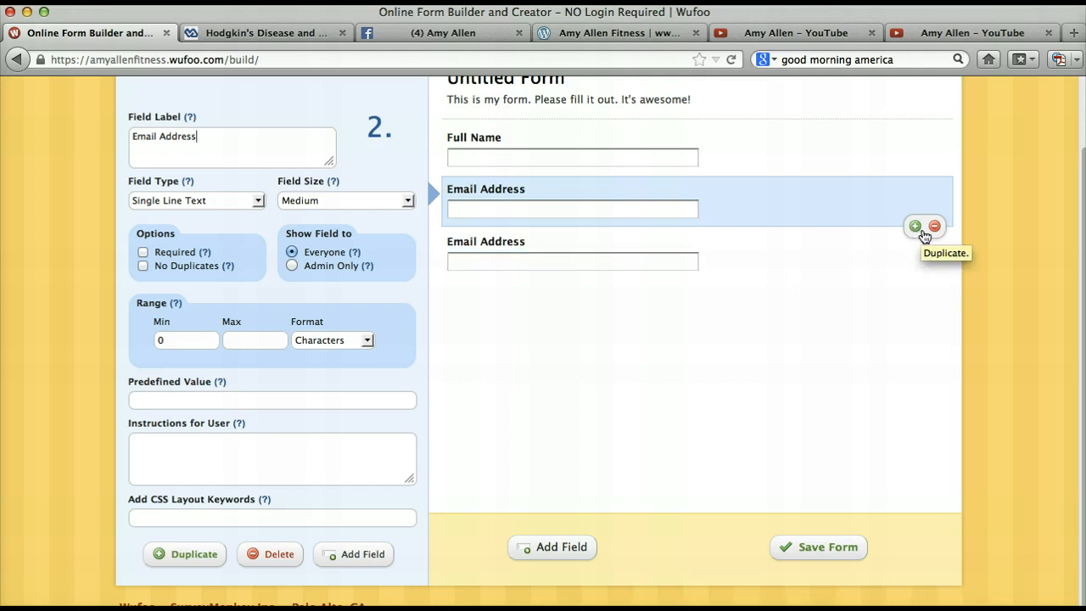
{"action": "left_click", "coordinate": [933, 226]}
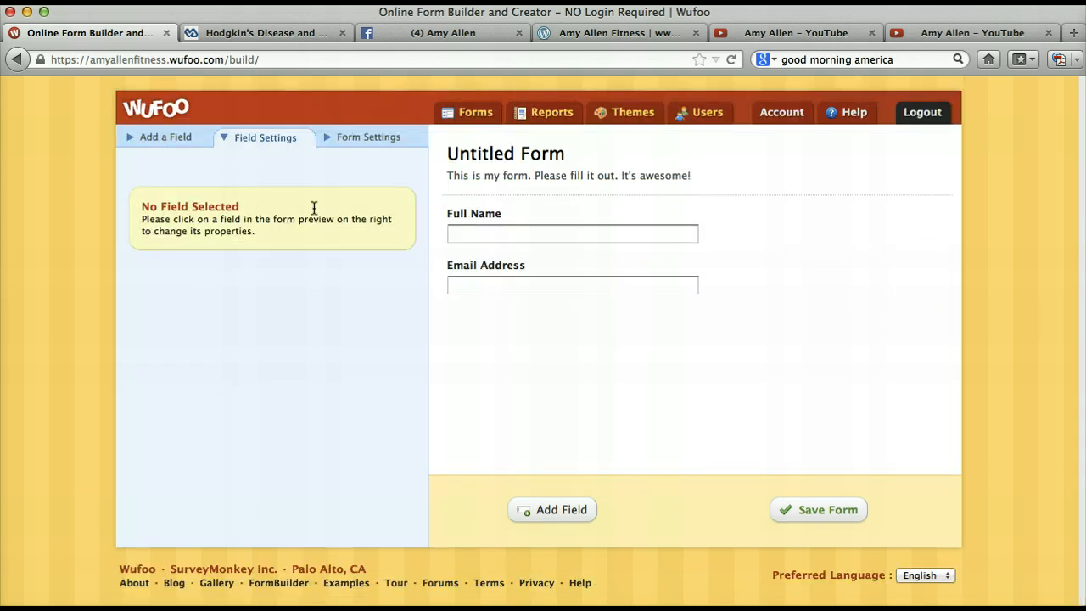
- Add a multiple choice field below Email Address and label it "Have you used a Beachbody Program Before?"
{"action": "left_click", "coordinate": [170, 143]}
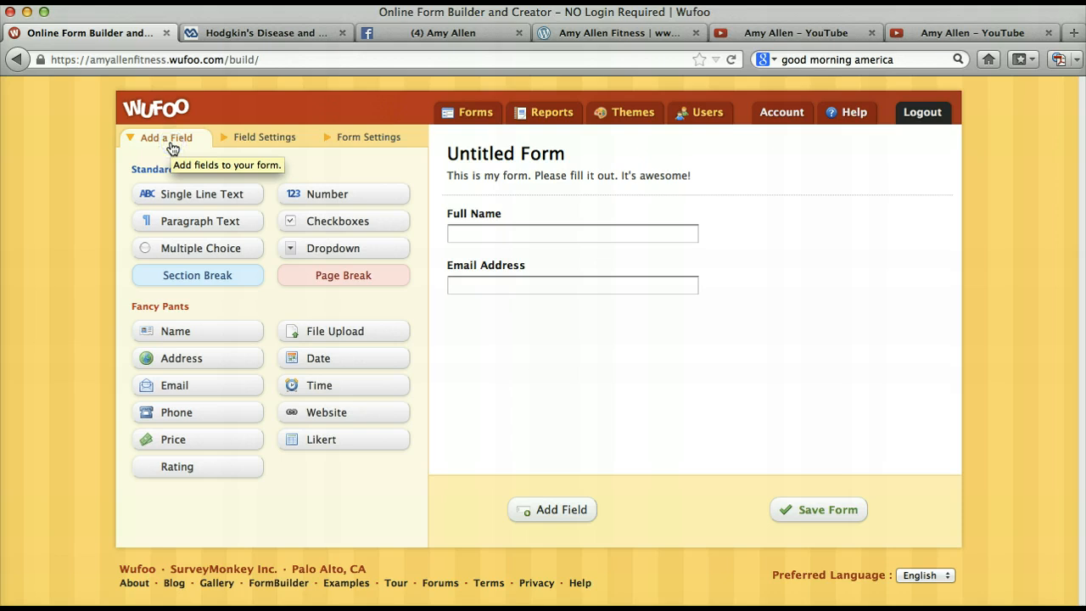
{"action": "left_click", "coordinate": [161, 247]}
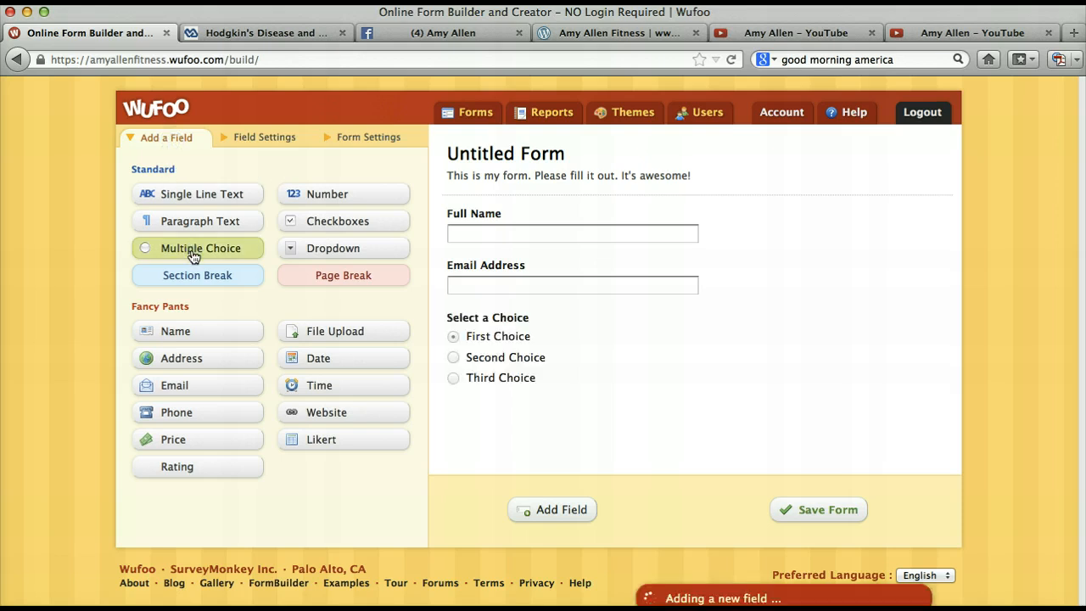
{"action": "left_click", "coordinate": [509, 317]}
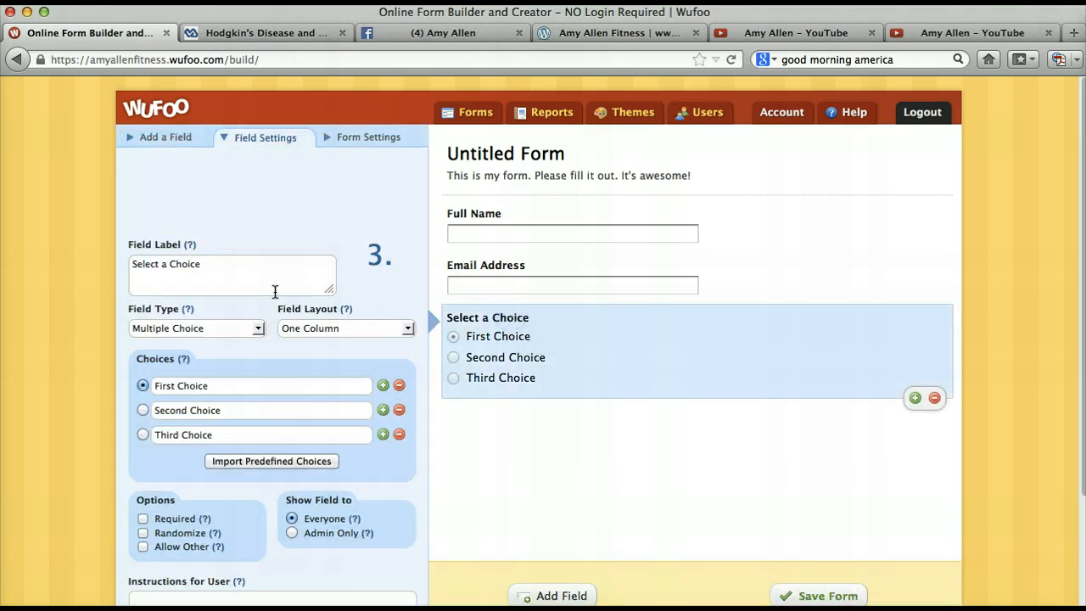
{"action": "left_click", "coordinate": [247, 277]}
{"action": "left_click_drag", "start_coordinate": [247, 276], "coordinate": [77, 252]}
{"action": "type", "text": "Have "}
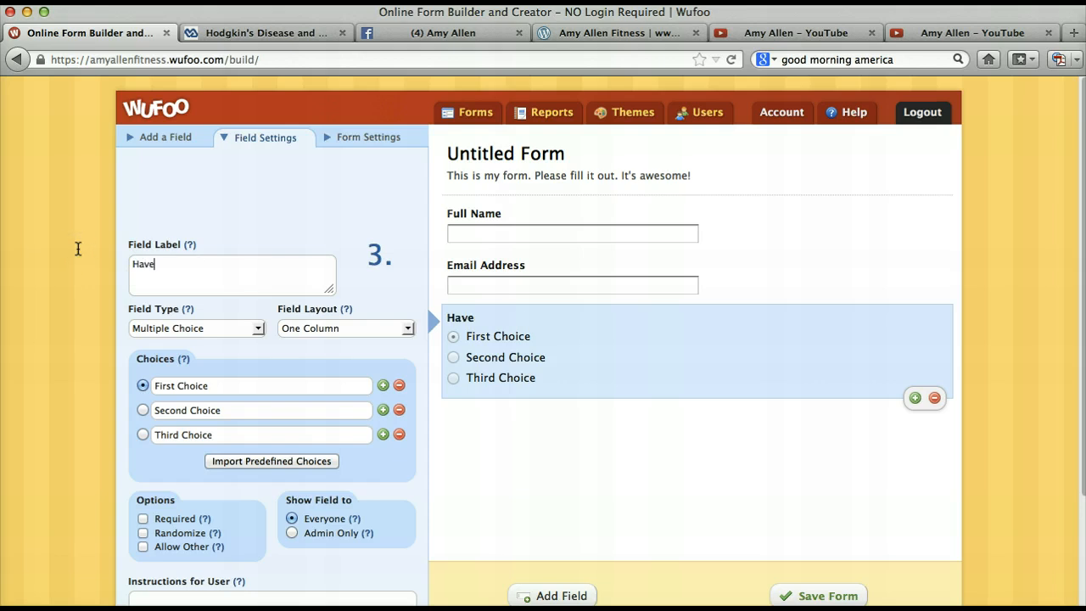
{"action": "type", "text": "you used a"}
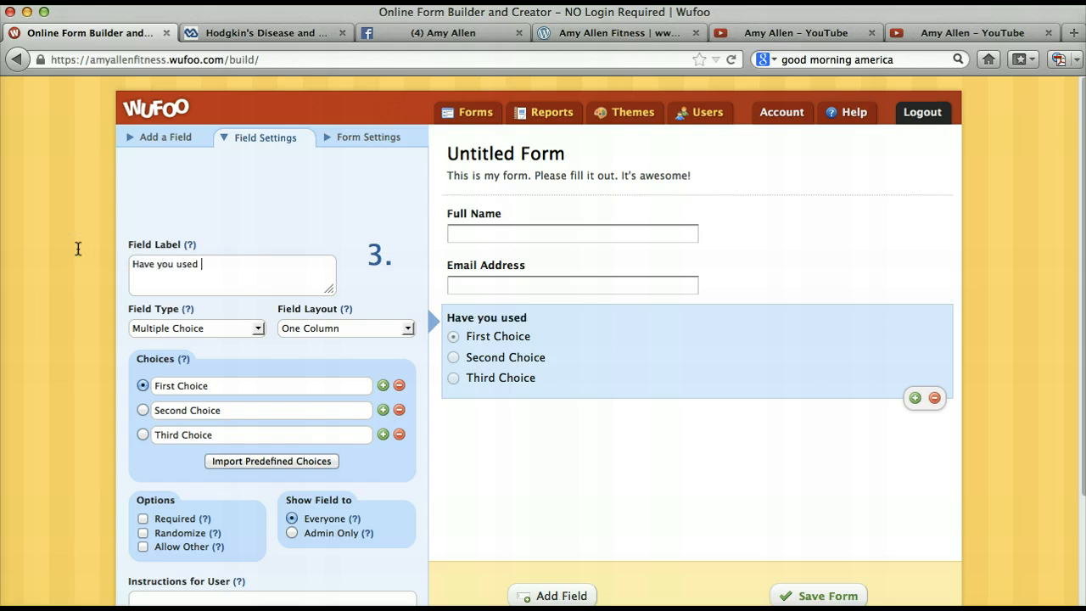
{"action": "type", "text": "chbody"}
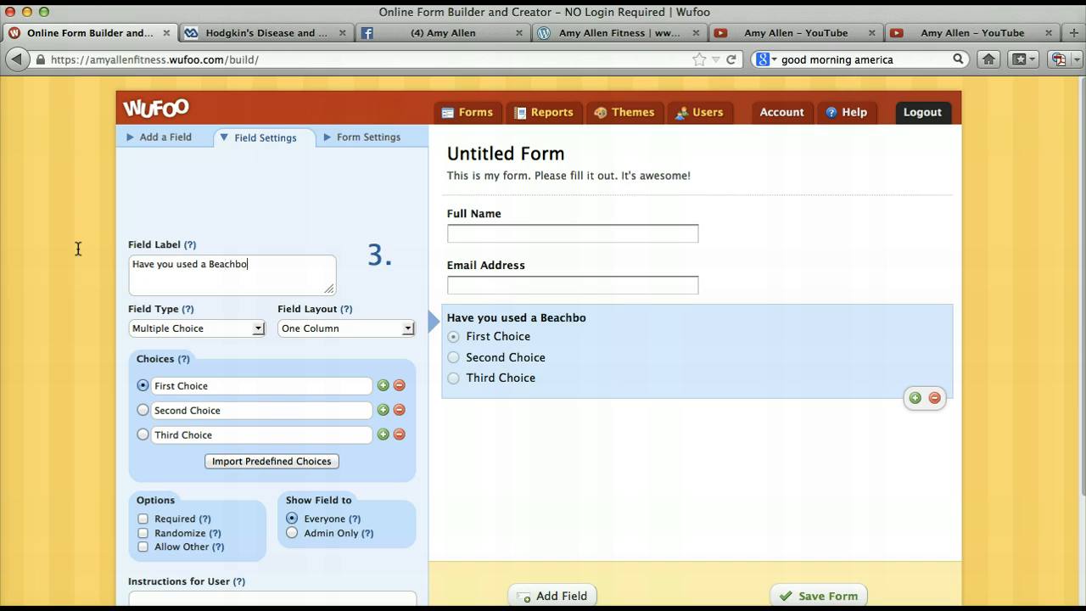
{"action": "key", "text": "BackSpace"}
{"action": "key", "text": "BackSpace"}
{"action": "type", "text": "dy Program Before"}
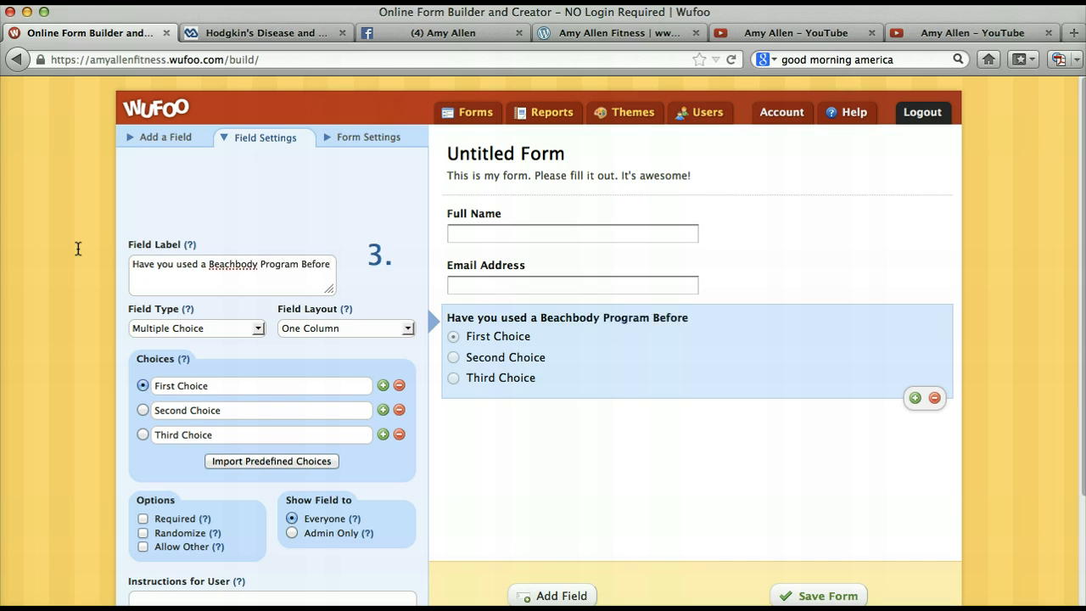
{"action": "type", "text": "?"}
- Change the first choice of the Beachbody question to "Yes, I have"
{"action": "left_click", "coordinate": [232, 386]}
{"action": "key", "text": "BackSpace"}
{"action": "key", "text": "BackSpace"}
{"action": "key", "text": "BackSpace"}
{"action": "key", "text": "BackSpace"}
{"action": "key", "text": "BackSpace"}
{"action": "key", "text": "BackSpace"}
{"action": "key", "text": "BackSpace"}
{"action": "key", "text": "BackSpace"}
{"action": "key", "text": "BackSpace"}
{"action": "key", "text": "BackSpace"}
{"action": "key", "text": "BackSpace"}
{"action": "key", "text": "BackSpace"}
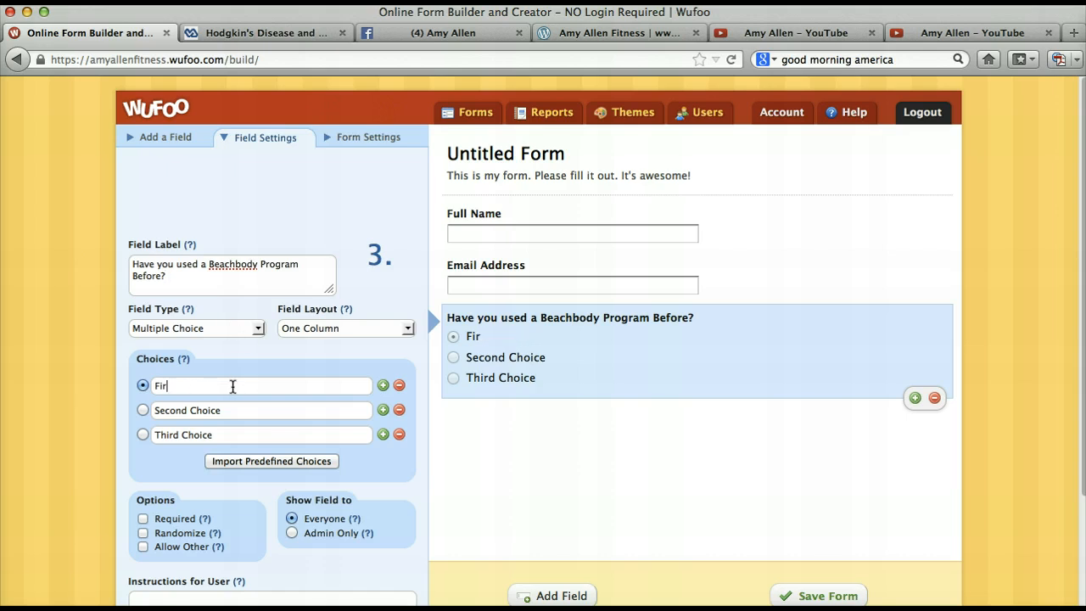
{"action": "type", "text": "Yes, I have"}
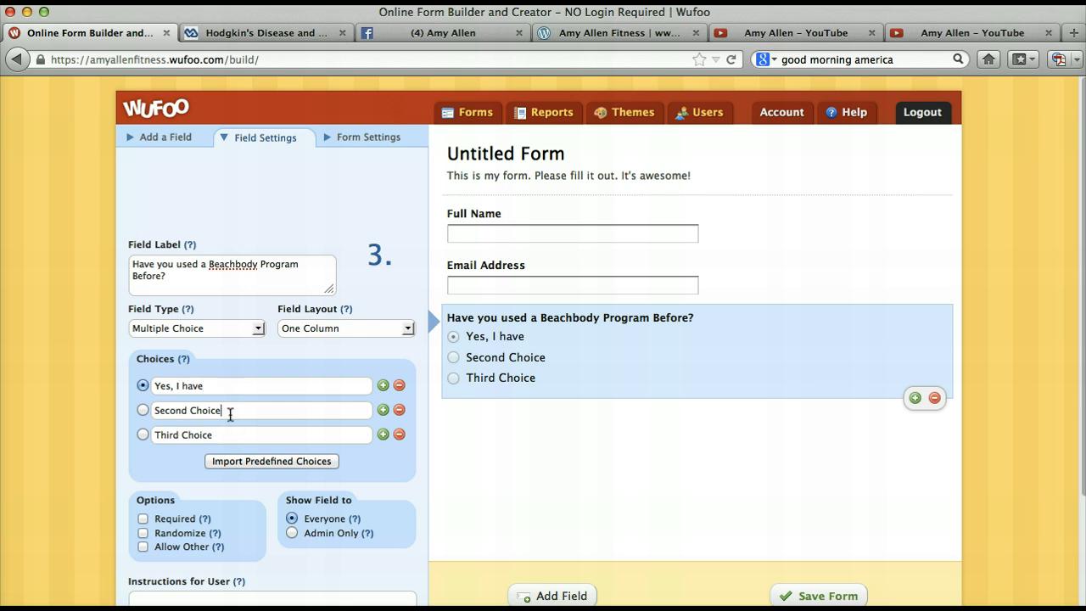
- Change the second choice of the Beachbody question to "No I haven't"
{"action": "triple_click", "coordinate": [230, 411]}
{"action": "type", "text": "No Haven't"}
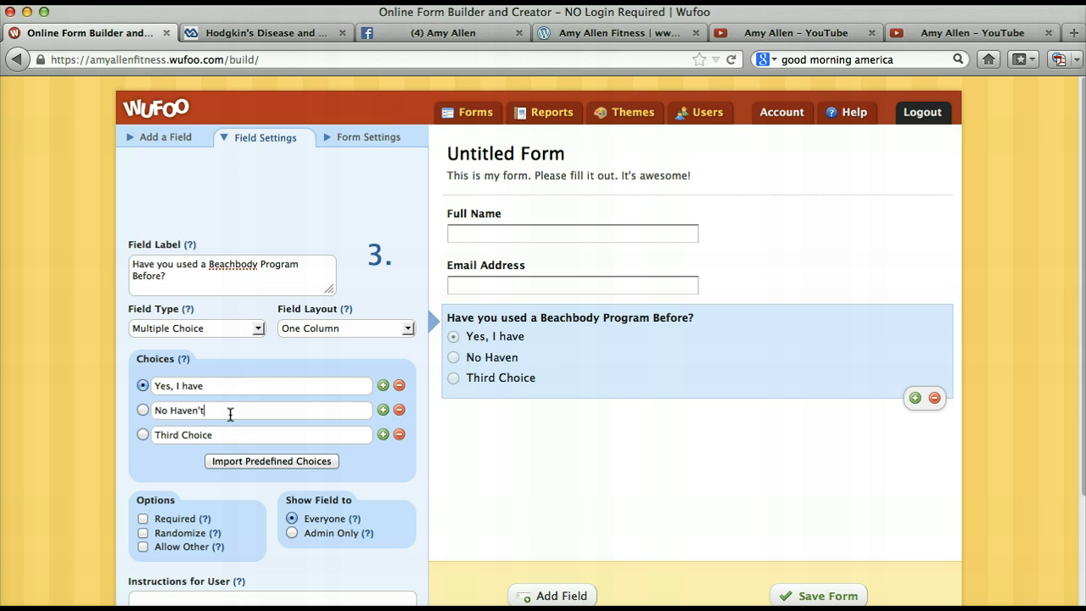
{"action": "key", "text": "BackSpace"}
{"action": "key", "text": "BackSpace"}
{"action": "key", "text": "BackSpace"}
{"action": "key", "text": "BackSpace"}
{"action": "key", "text": "BackSpace"}
{"action": "key", "text": "BackSpace"}
{"action": "key", "text": "BackSpace"}
{"action": "type", "text": "I haven't"}
- Change the third choice of the Beachbody question to "What's Beachbody"
{"action": "left_click", "coordinate": [233, 435]}
{"action": "key", "text": "BackSpace"}
{"action": "key", "text": "BackSpace"}
{"action": "key", "text": "BackSpace"}
{"action": "key", "text": "BackSpace"}
{"action": "key", "text": "BackSpace"}
{"action": "key", "text": "BackSpace"}
{"action": "key", "text": "BackSpace"}
{"action": "key", "text": "BackSpace"}
{"action": "key", "text": "BackSpace"}
{"action": "key", "text": "BackSpace"}
{"action": "key", "text": "BackSpace"}
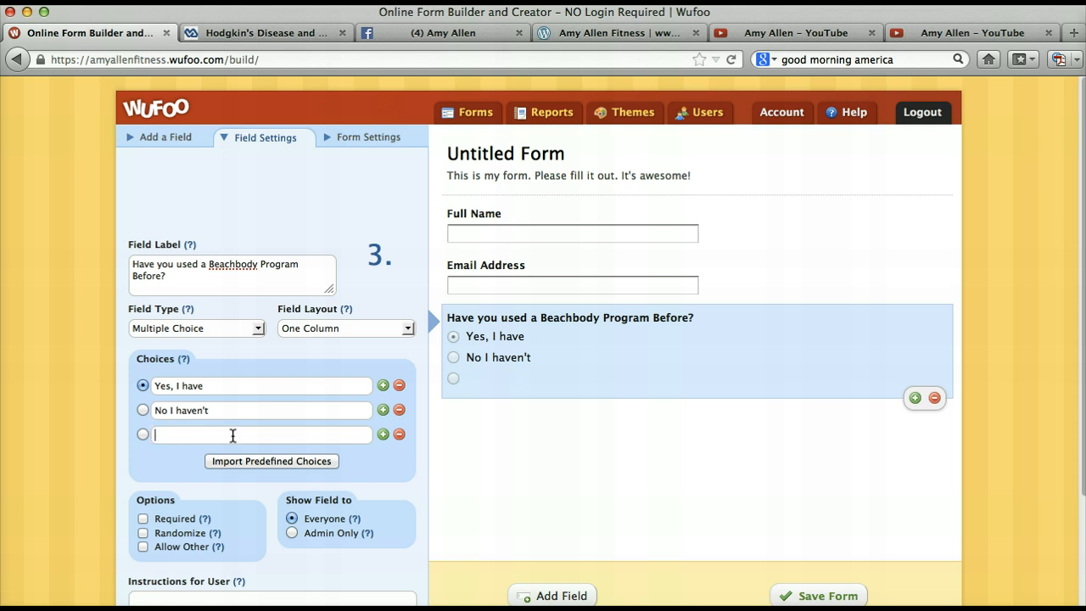
{"action": "type", "text": "What's Beachbody"}
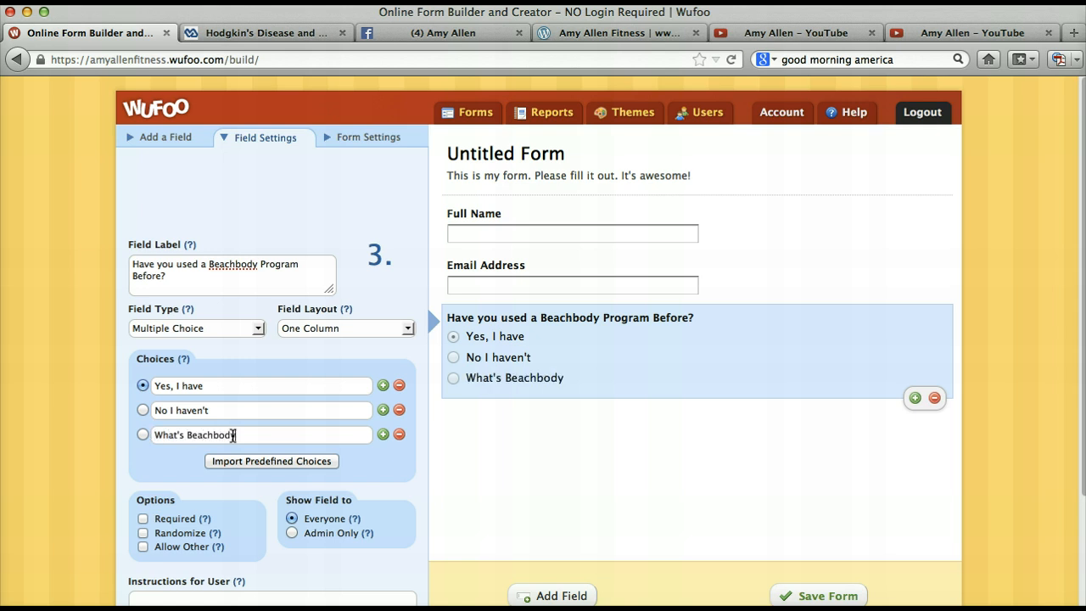
- Remove the third choice and add a new one in its place reading "Beachbody Coache"
{"action": "left_click", "coordinate": [399, 434]}
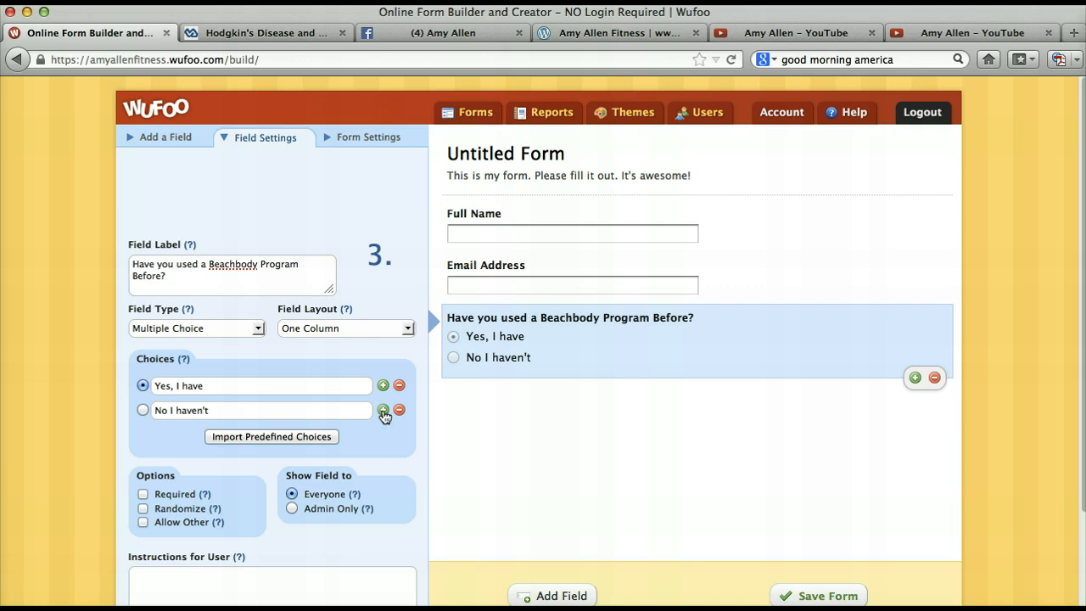
{"action": "left_click", "coordinate": [382, 410]}
{"action": "left_click", "coordinate": [349, 433]}
{"action": "type", "text": "Beac"}
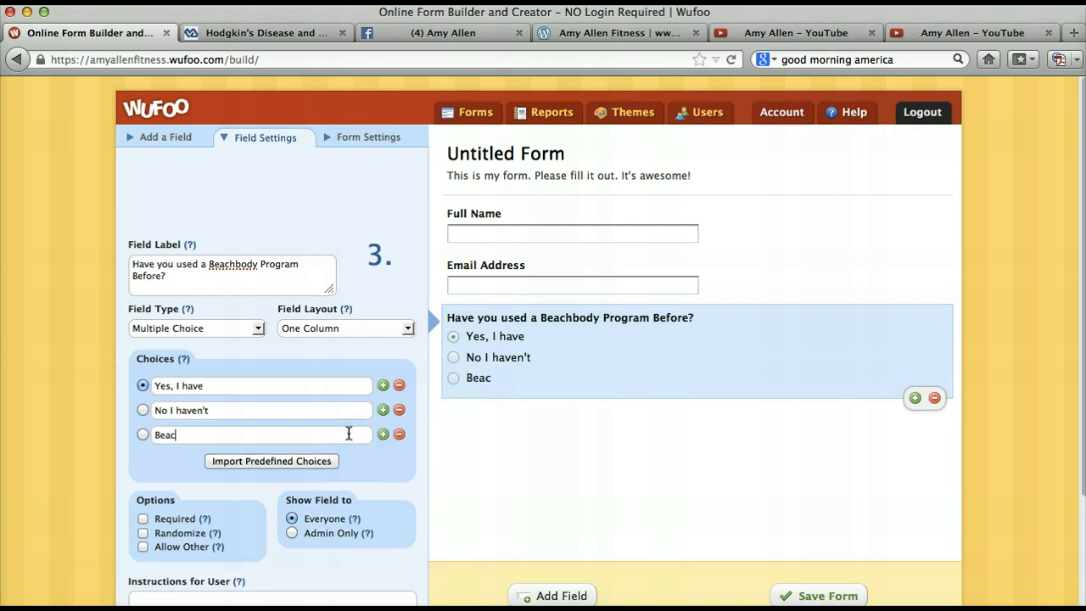
{"action": "type", "text": "hbody Coache"}
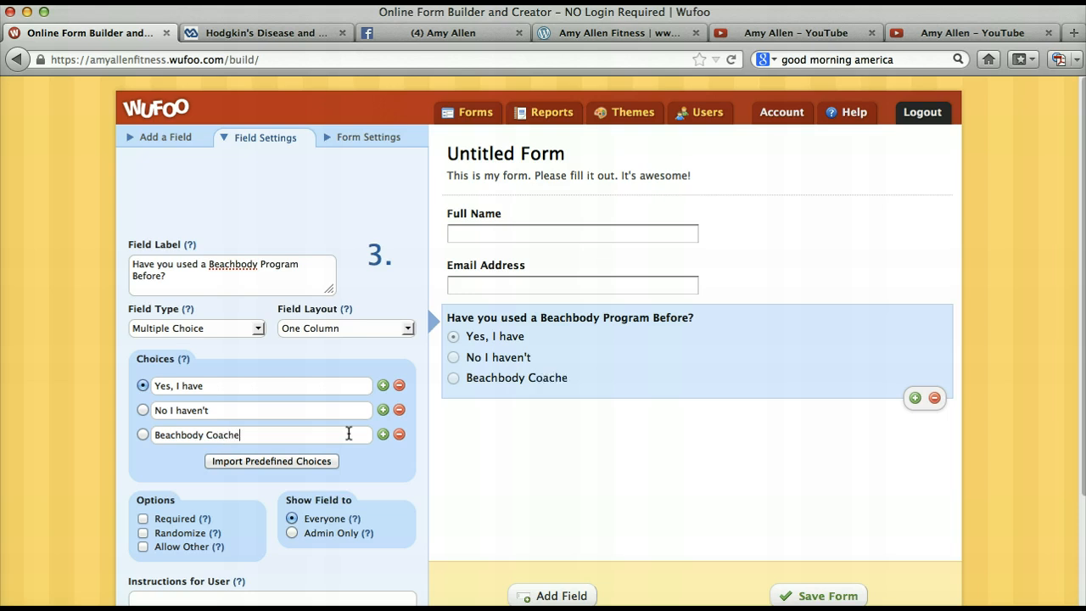
- Replace the newly added third choice's text with "What's Beachbody"
{"action": "key", "text": "BackSpace"}
{"action": "key", "text": "BackSpace"}
{"action": "key", "text": "BackSpace"}
{"action": "key", "text": "BackSpace"}
{"action": "key", "text": "BackSpace"}
{"action": "key", "text": "BackSpace"}
{"action": "key", "text": "BackSpace"}
{"action": "key", "text": "BackSpace"}
{"action": "key", "text": "BackSpace"}
{"action": "key", "text": "BackSpace"}
{"action": "key", "text": "BackSpace"}
{"action": "key", "text": "BackSpace"}
{"action": "key", "text": "BackSpace"}
{"action": "key", "text": "BackSpace"}
{"action": "key", "text": "BackSpace"}
{"action": "type", "text": "W"}
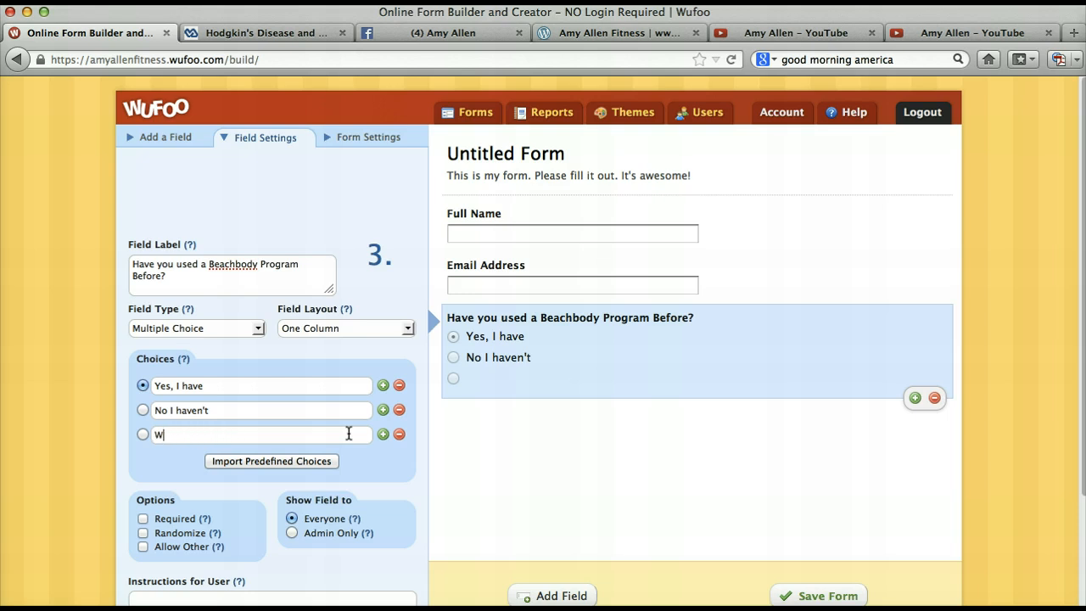
{"action": "type", "text": "hat's Beachbody"}
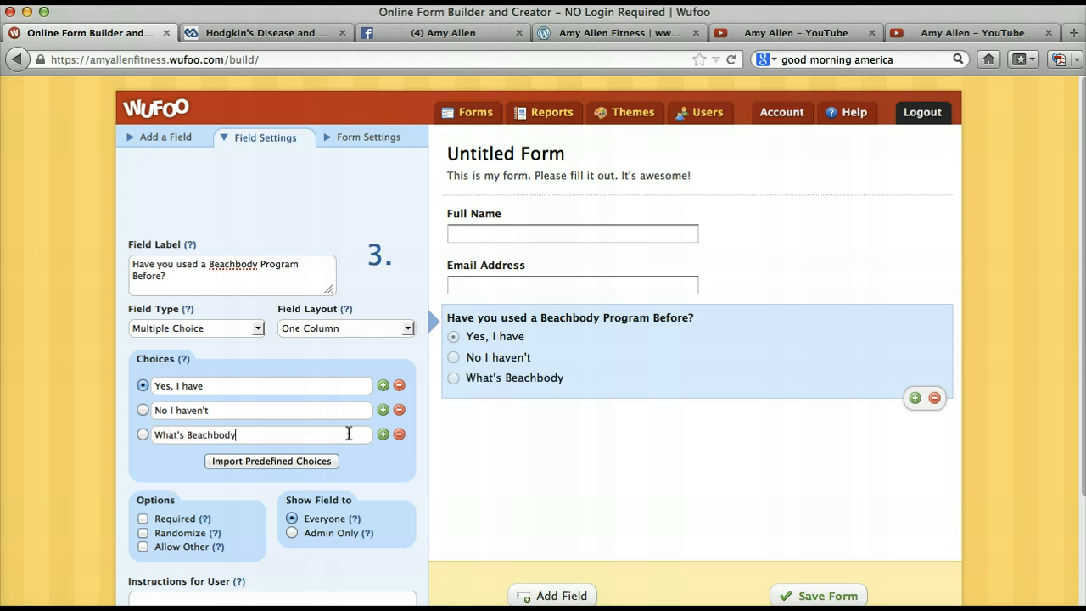
- Add a blank fourth choice to the Beachbody question and remove it again
{"action": "left_click", "coordinate": [383, 435]}
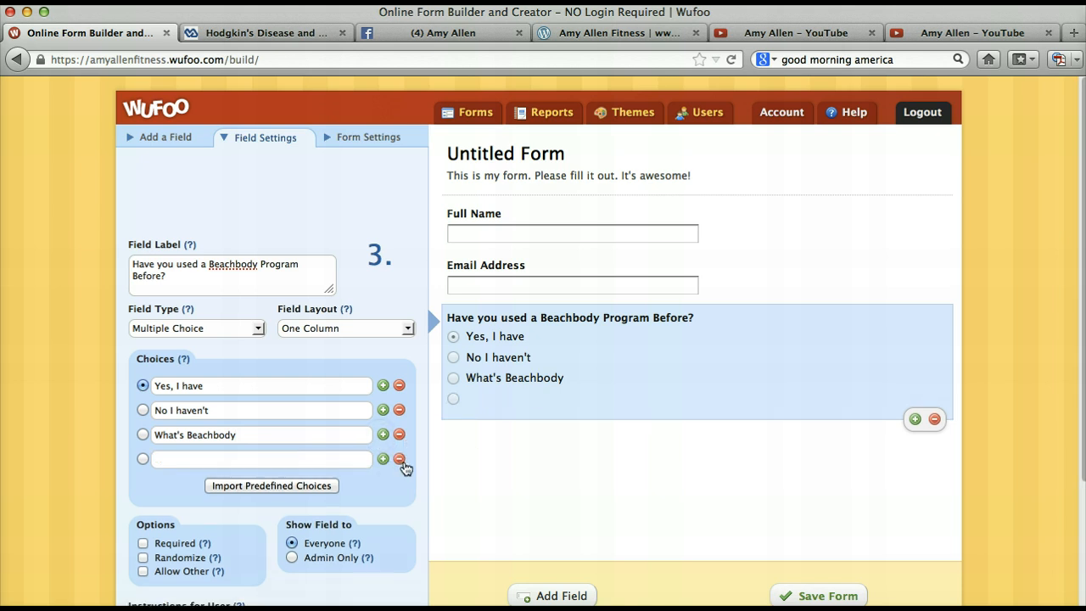
{"action": "left_click", "coordinate": [400, 459]}
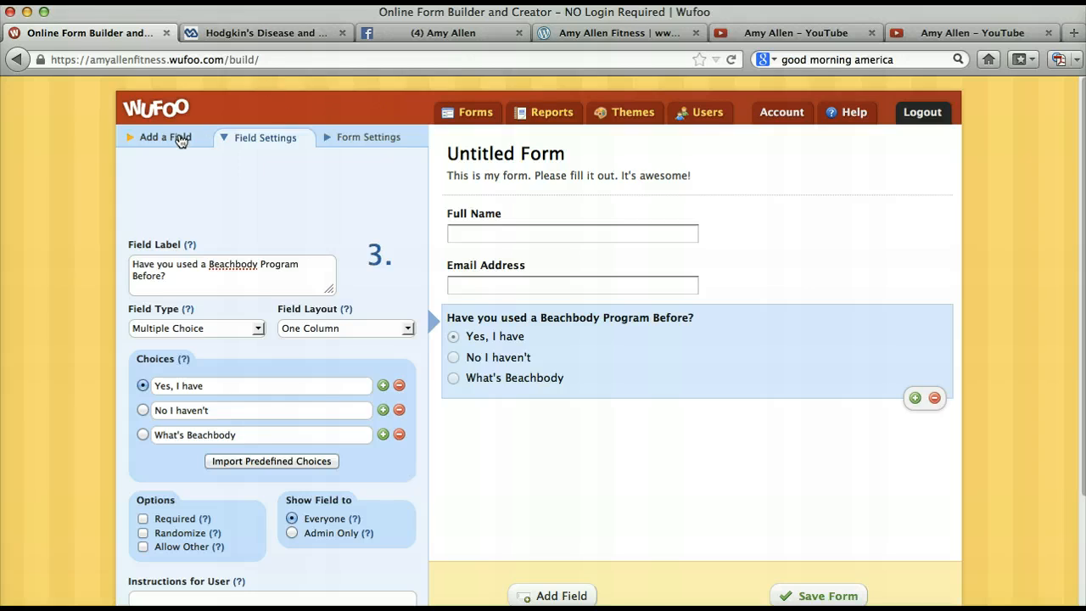
- Add a paragraph text field labelled "WHY do you want to be considered for this challenge group?"
{"action": "left_click", "coordinate": [180, 140]}
{"action": "left_click", "coordinate": [202, 224]}
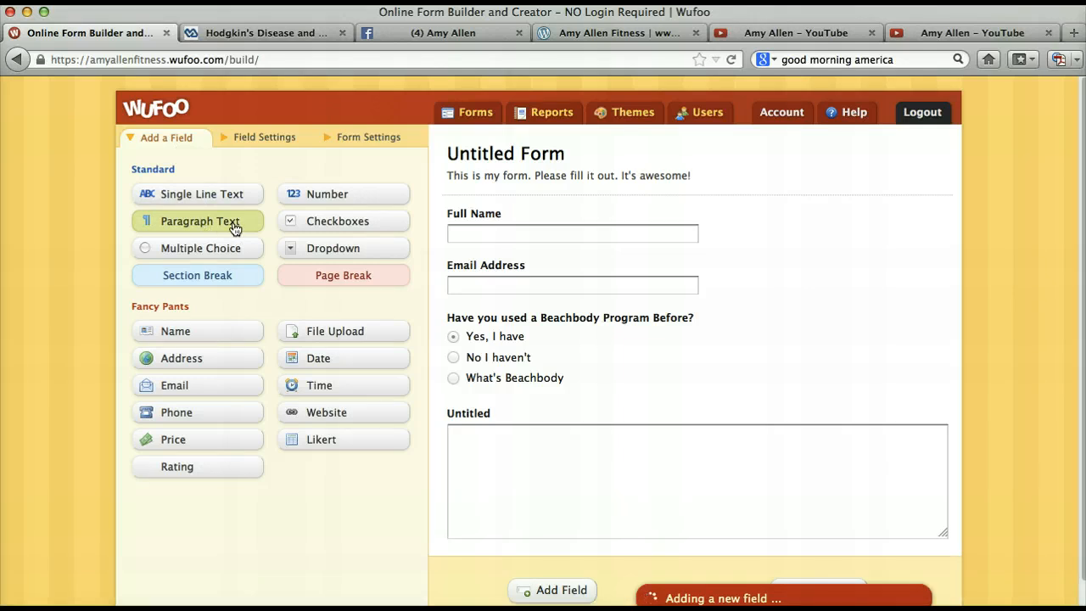
{"action": "left_click", "coordinate": [506, 415]}
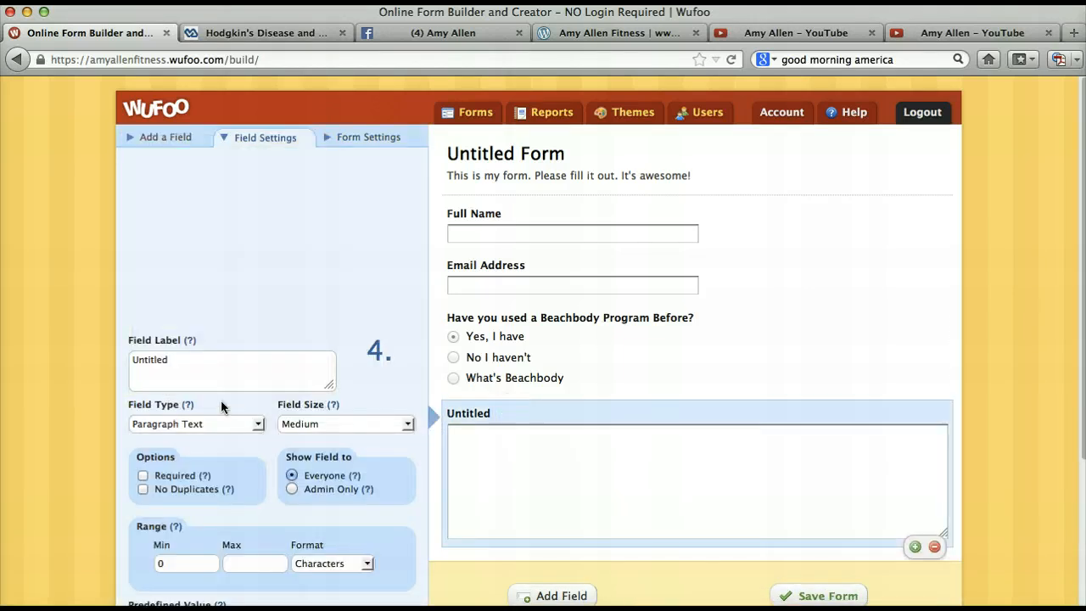
{"action": "key", "text": "super+a"}
{"action": "type", "text": "W"}
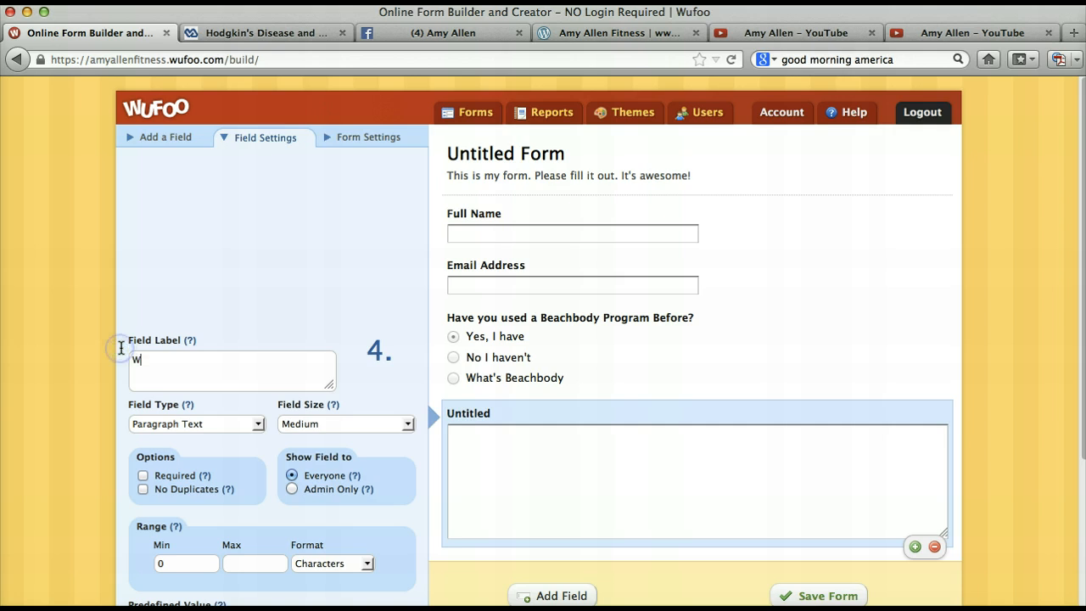
{"action": "type", "text": "HY do you wan"}
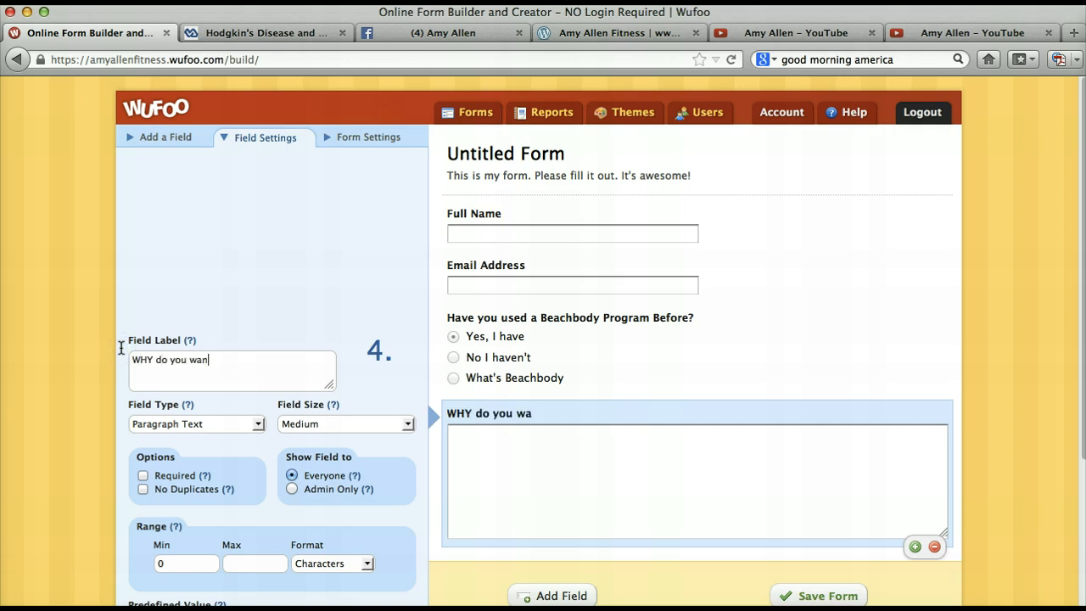
{"action": "type", "text": "t to be consi"}
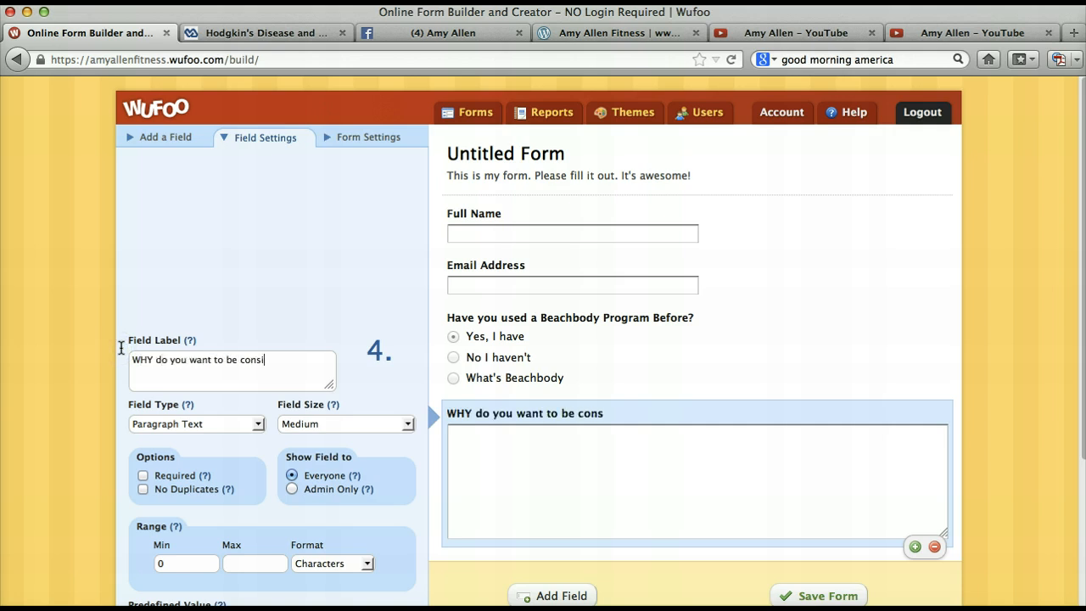
{"action": "type", "text": "dered for this c"}
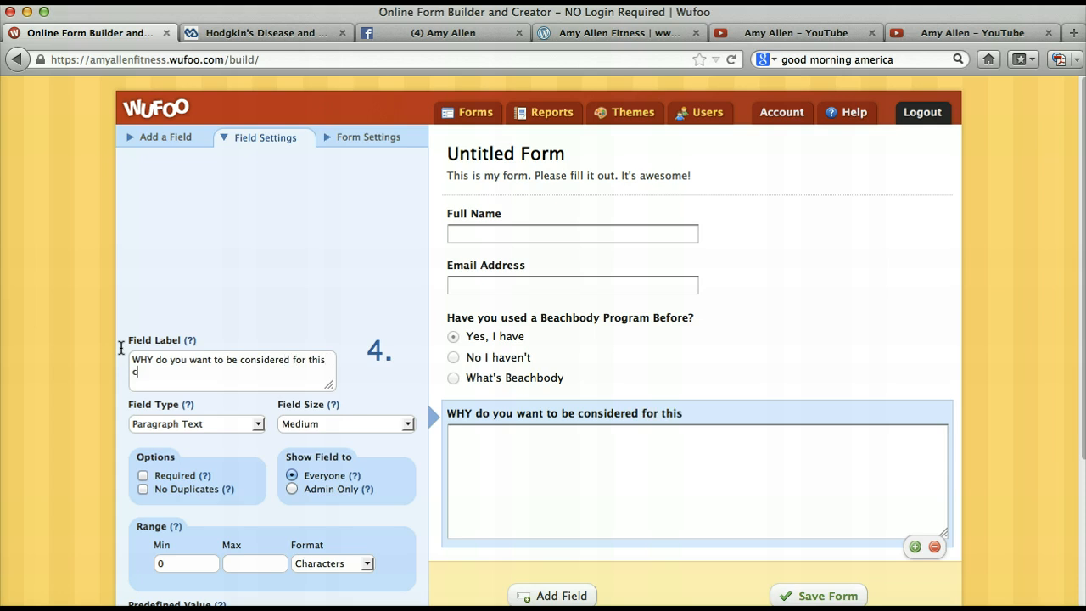
{"action": "type", "text": "hallenge group?"}
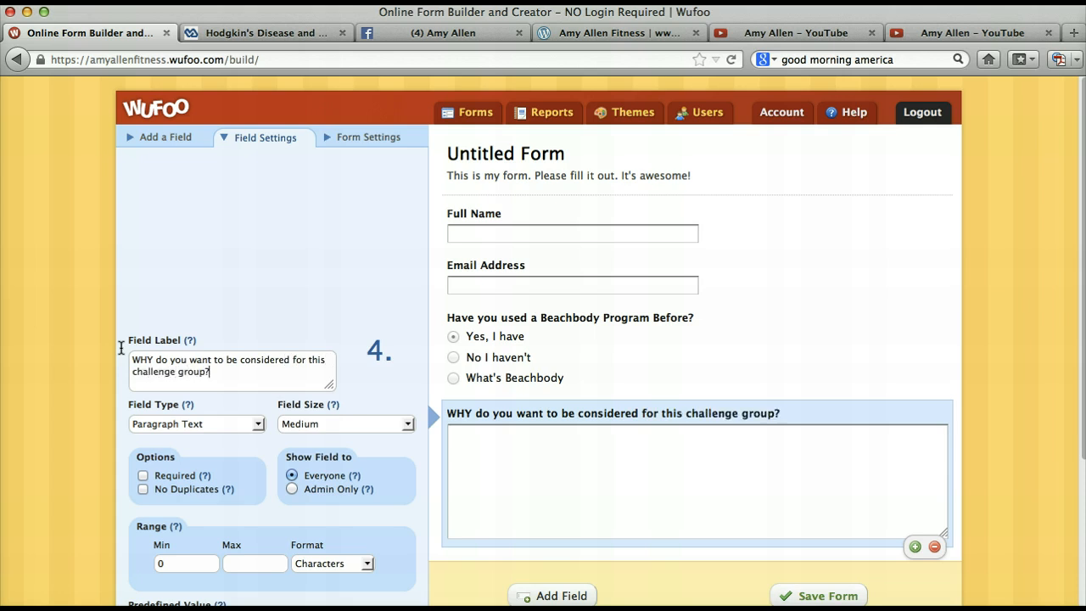
- Add a second multiple choice field below the paragraph question and select it for editing
{"action": "scroll", "coordinate": [199, 397], "scroll_direction": "down", "scroll_amount": 3}
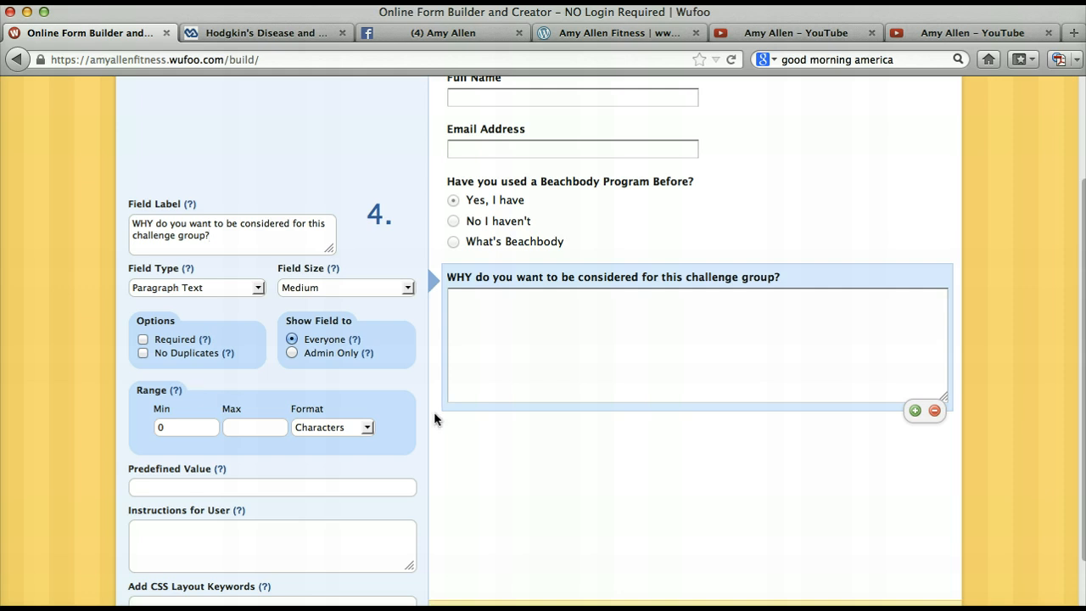
{"action": "scroll", "coordinate": [332, 163], "scroll_direction": "up", "scroll_amount": 3}
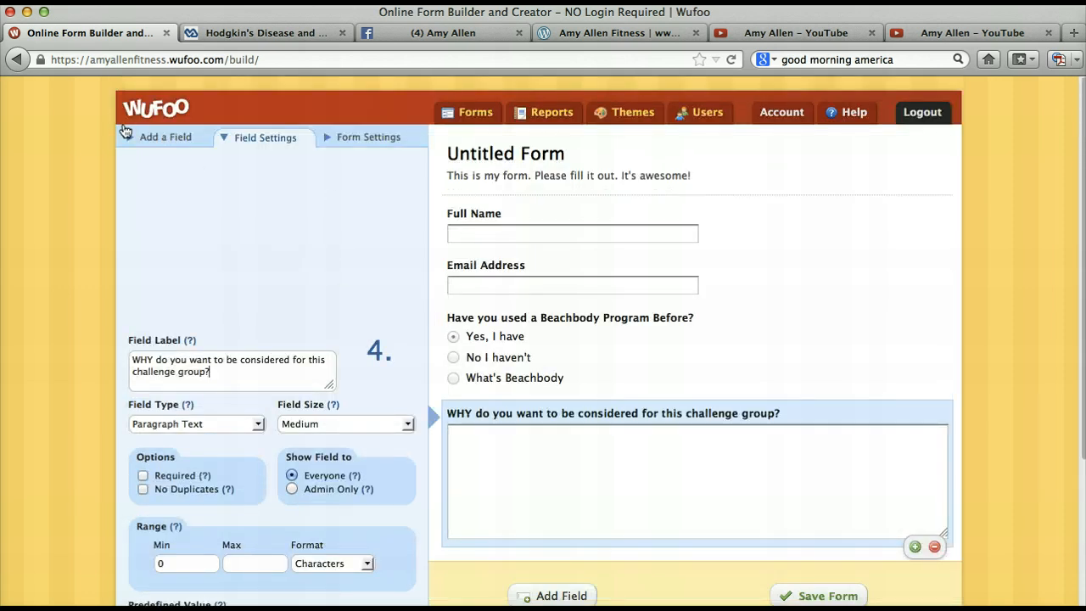
{"action": "left_click", "coordinate": [123, 129]}
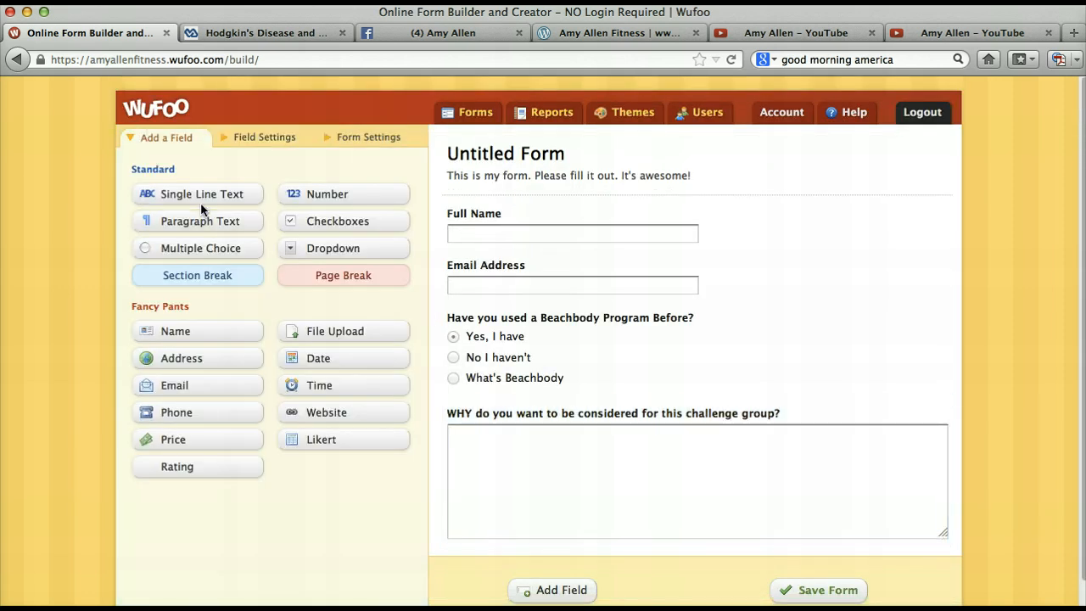
{"action": "left_click", "coordinate": [203, 247]}
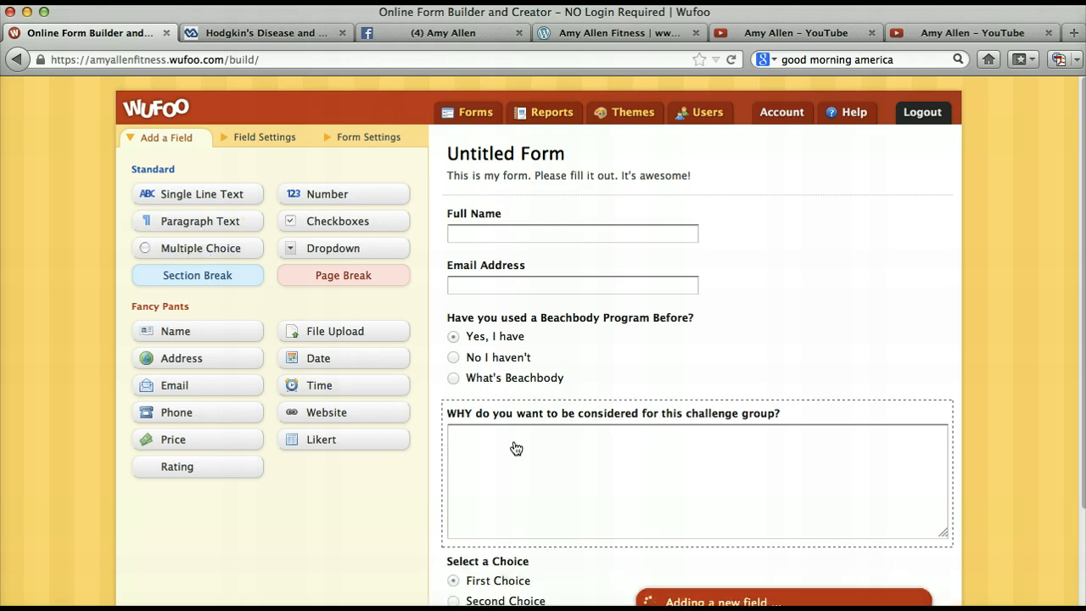
{"action": "left_click", "coordinate": [503, 562]}
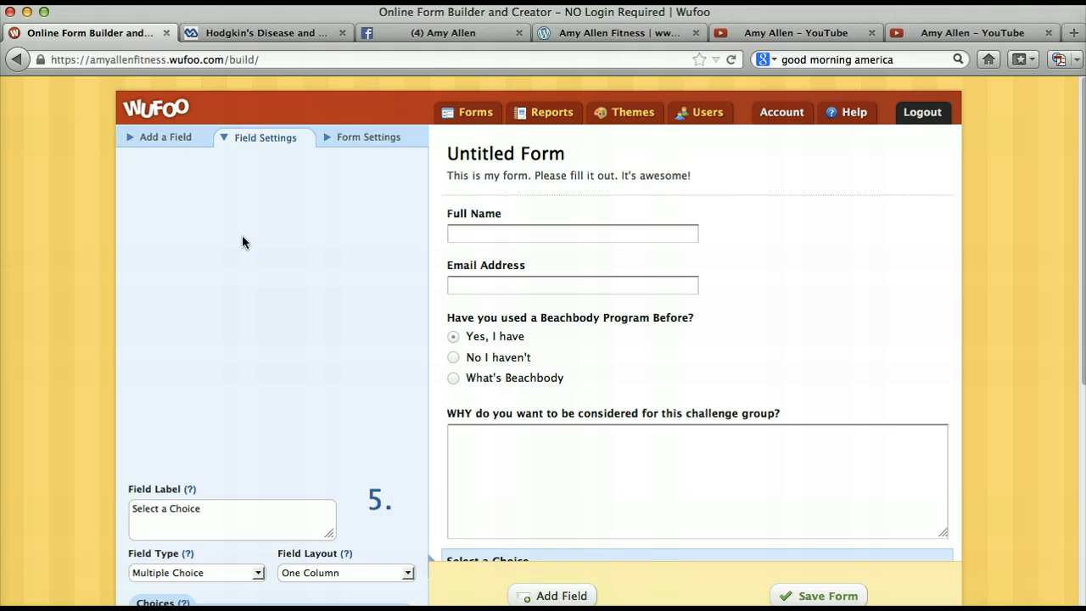
- Label the second multiple choice field "When you get awesome results from this challenge, are you interested in more information about becoming a coach?"
{"action": "triple_click", "coordinate": [208, 507]}
{"action": "type", "text": "When you get awesome "}
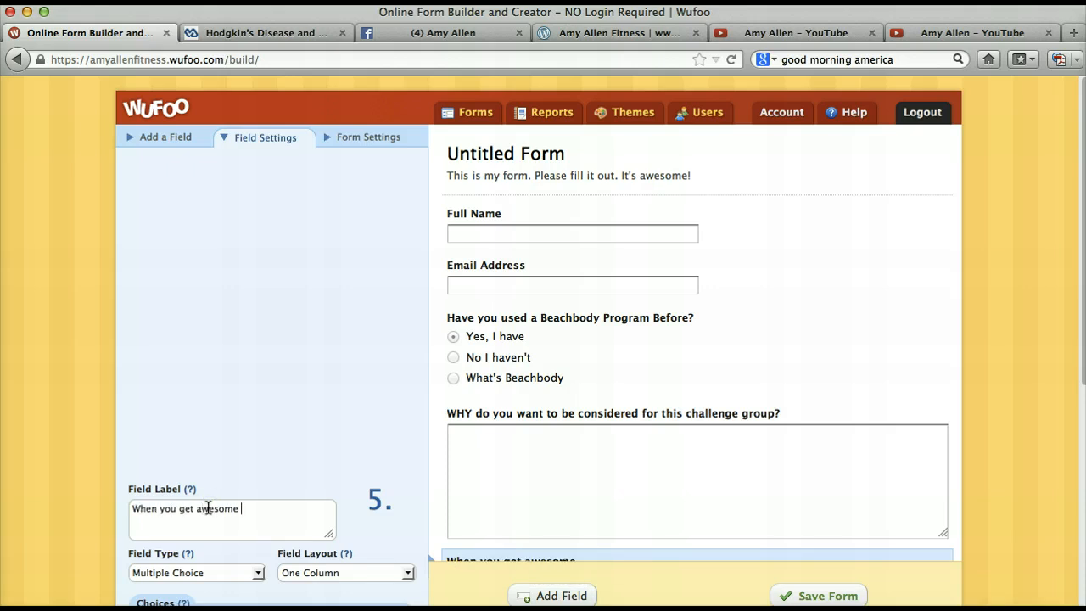
{"action": "type", "text": "results from this "}
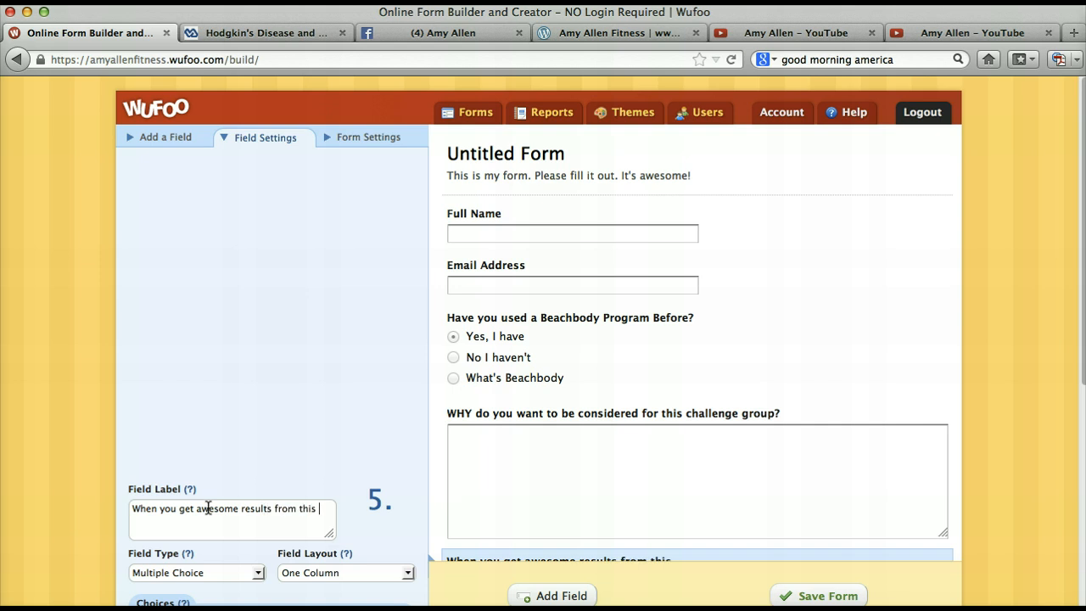
{"action": "type", "text": "challenge, are you in"}
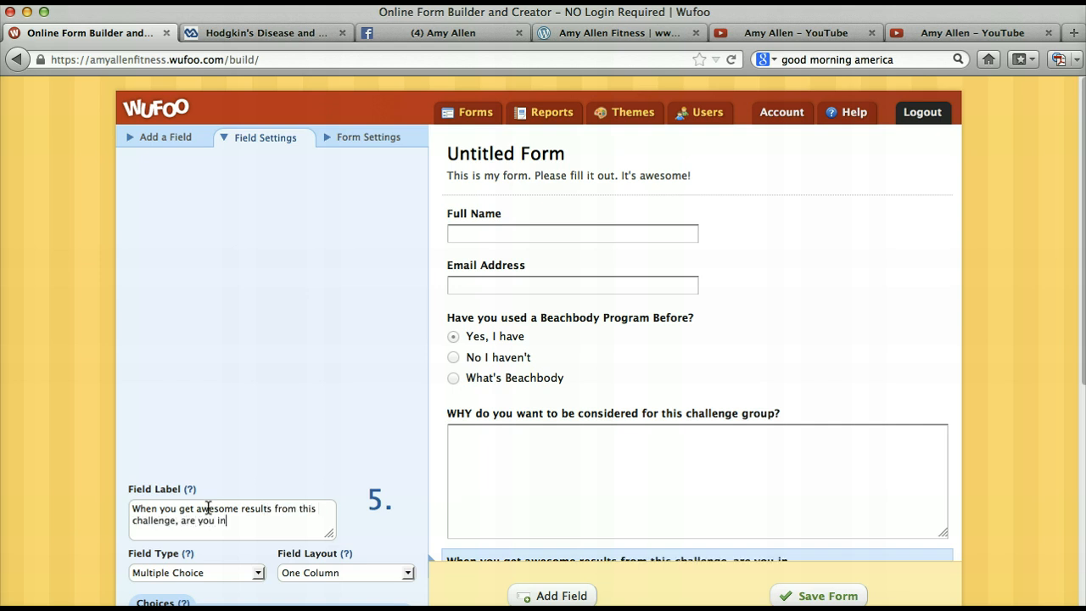
{"action": "type", "text": "terested in more infor"}
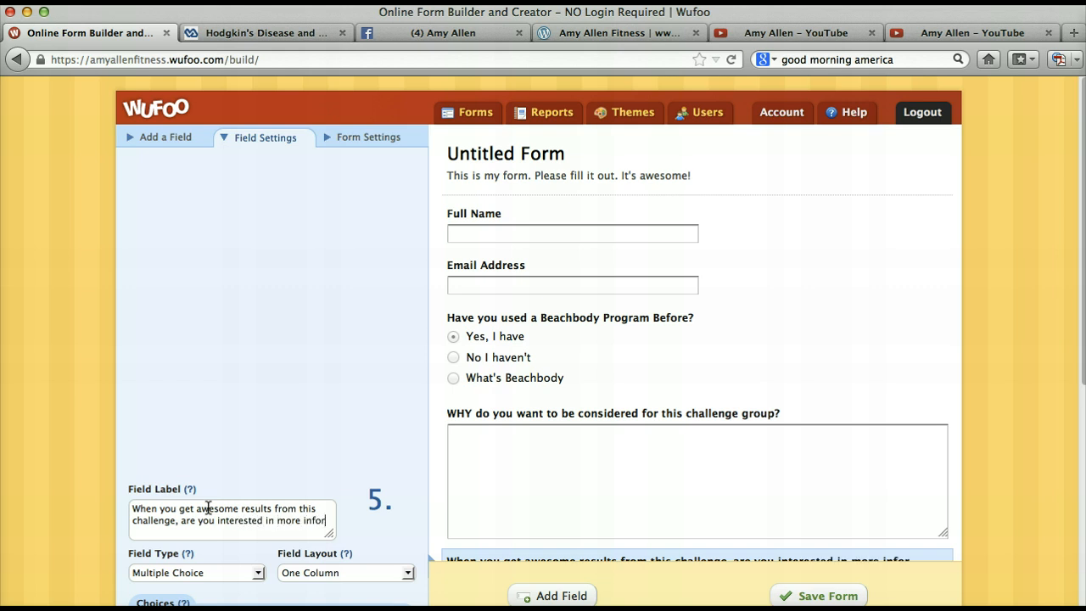
{"action": "type", "text": "mation about be"}
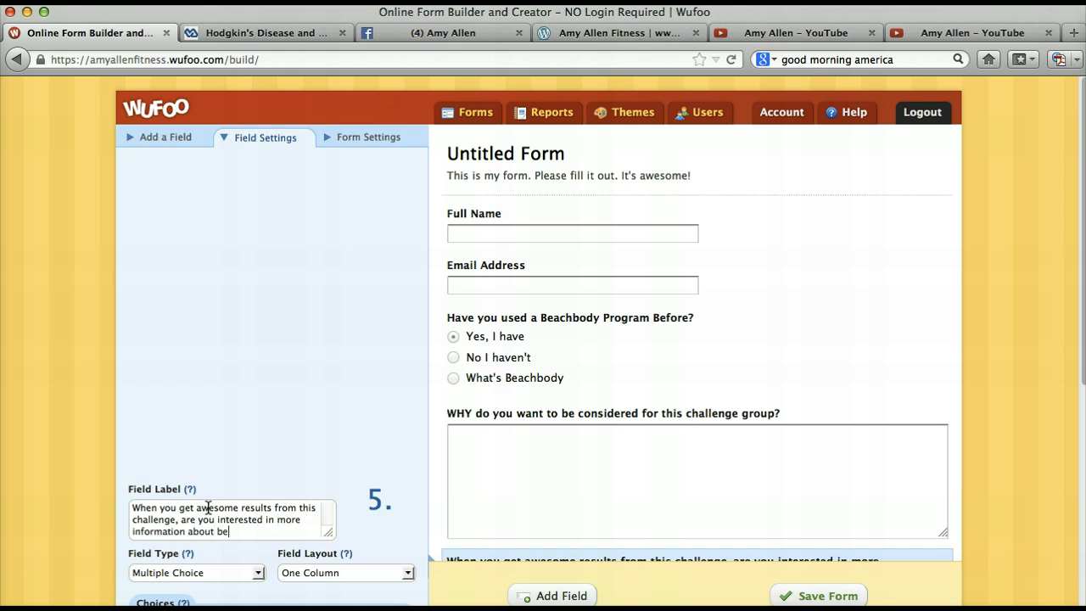
{"action": "type", "text": "coming a coach?"}
- Set the coaching question's first choice to "Yes, definitely"
{"action": "scroll", "coordinate": [203, 396], "scroll_direction": "down", "scroll_amount": 5}
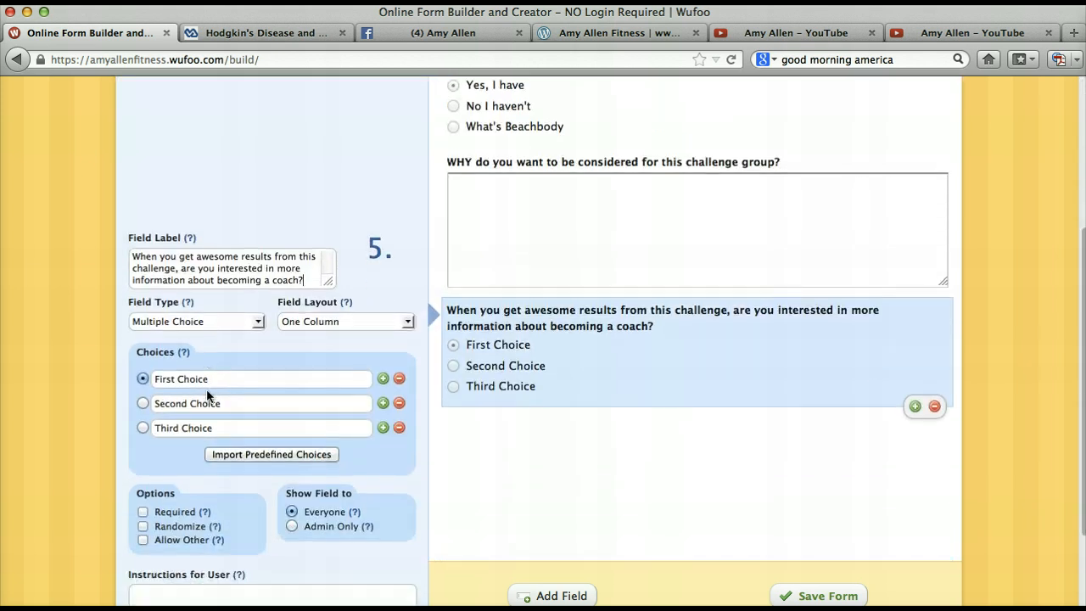
{"action": "left_click", "coordinate": [216, 378]}
{"action": "type", "text": "Yes"}
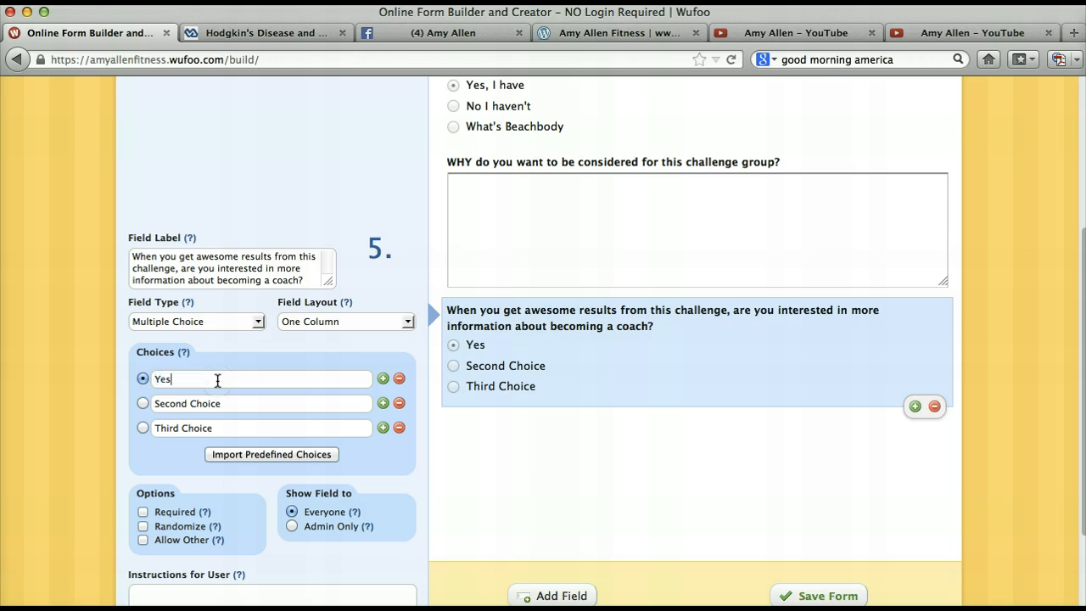
{"action": "type", "text": ", definitely"}
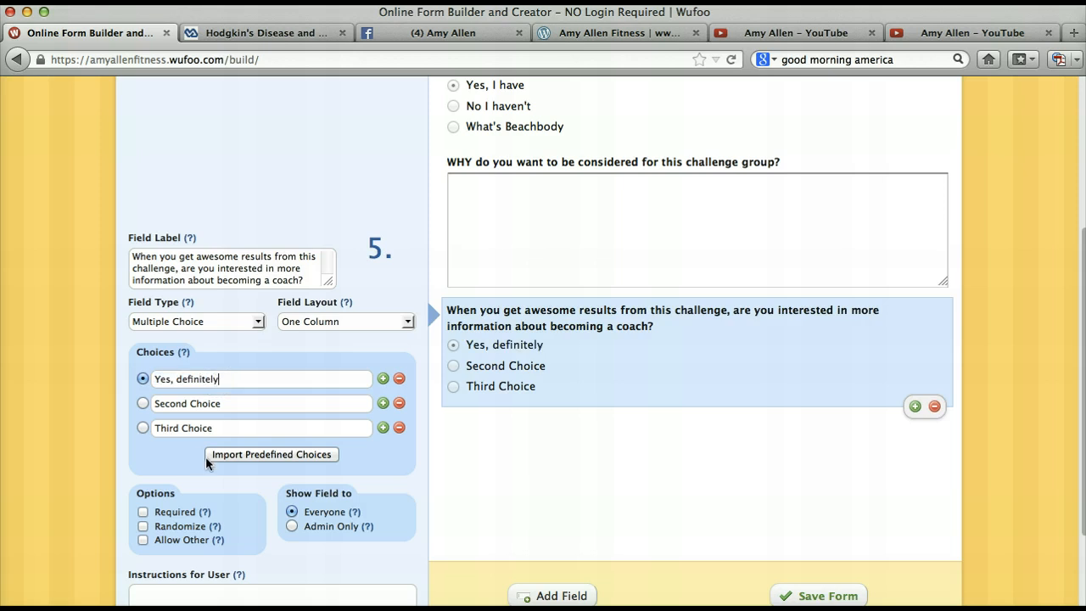
- Replace the coaching question's second choice with "No"
{"action": "double_click", "coordinate": [227, 404]}
{"action": "left_click", "coordinate": [221, 408]}
{"action": "key", "text": "BackSpace"}
{"action": "key", "text": "BackSpace"}
{"action": "key", "text": "BackSpace"}
{"action": "key", "text": "BackSpace"}
{"action": "key", "text": "BackSpace"}
{"action": "key", "text": "BackSpace"}
{"action": "key", "text": "BackSpace"}
{"action": "key", "text": "BackSpace"}
{"action": "key", "text": "BackSpace"}
{"action": "key", "text": "BackSpace"}
{"action": "key", "text": "BackSpace"}
{"action": "key", "text": "BackSpace"}
{"action": "key", "text": "BackSpace"}
{"action": "type", "text": "No"}
{"action": "key", "text": "Tab"}
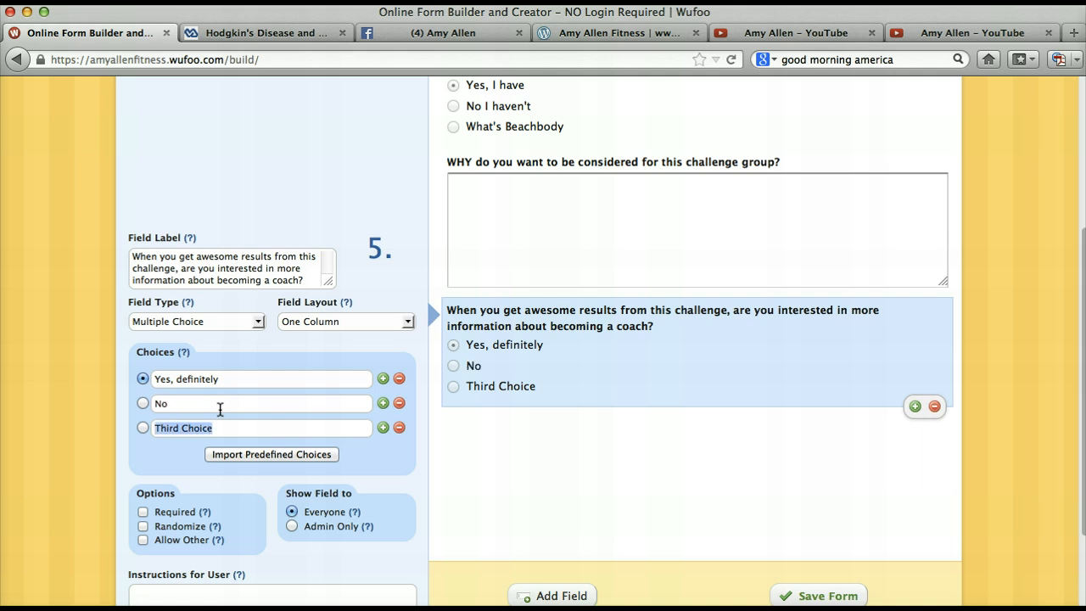
- Set the coaching question's third choice to "Let me see how I feel when I finish."
{"action": "type", "text": "Let me see how I "}
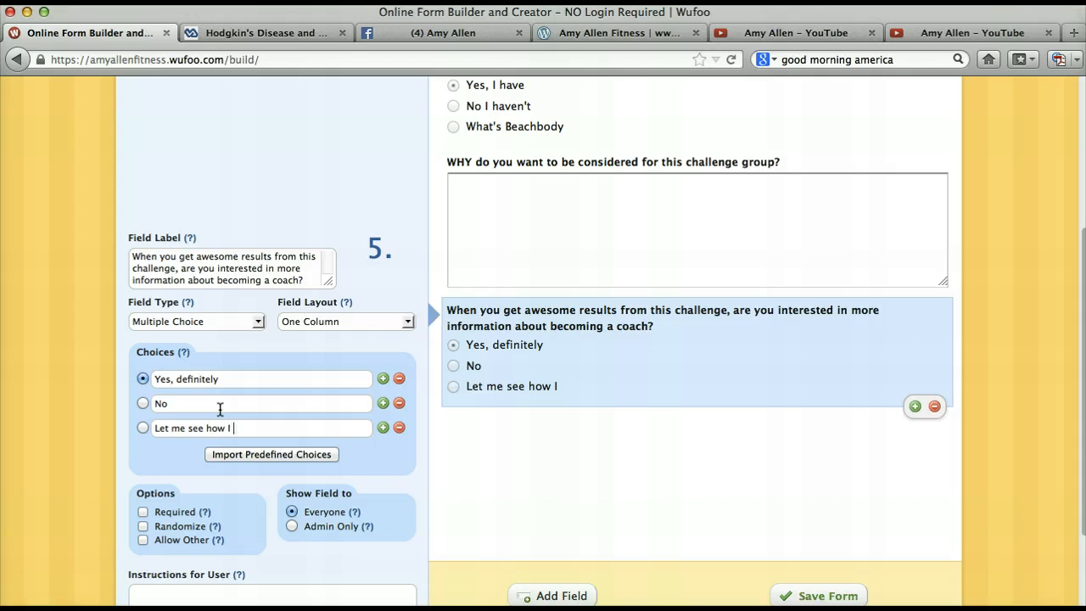
{"action": "type", "text": "feel when I finish."}
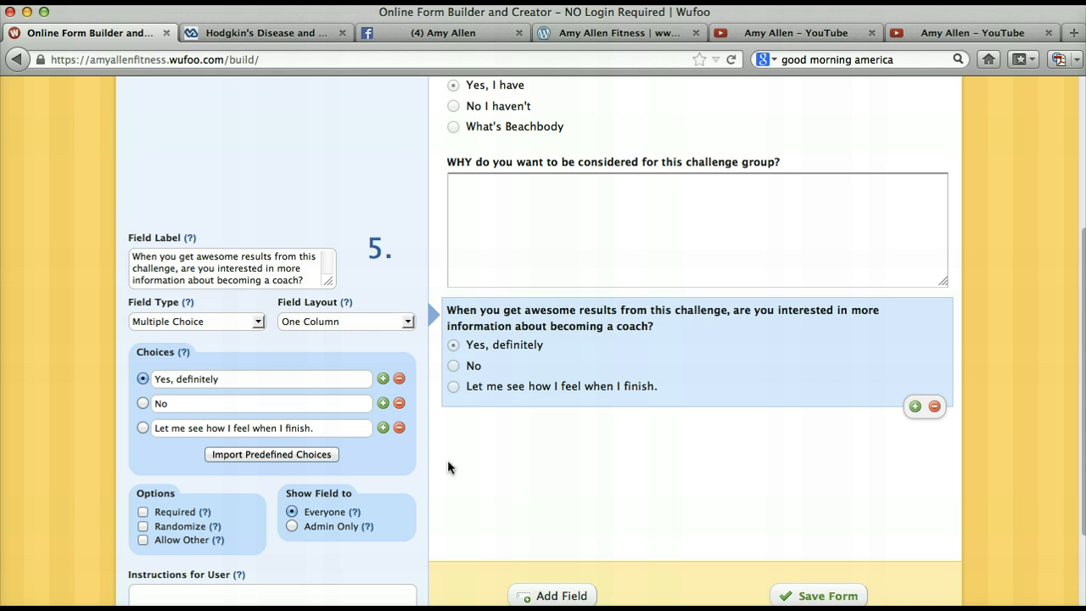
- Save the form and go to its email notification setup
{"action": "scroll", "coordinate": [591, 477], "scroll_direction": "down", "scroll_amount": 4}
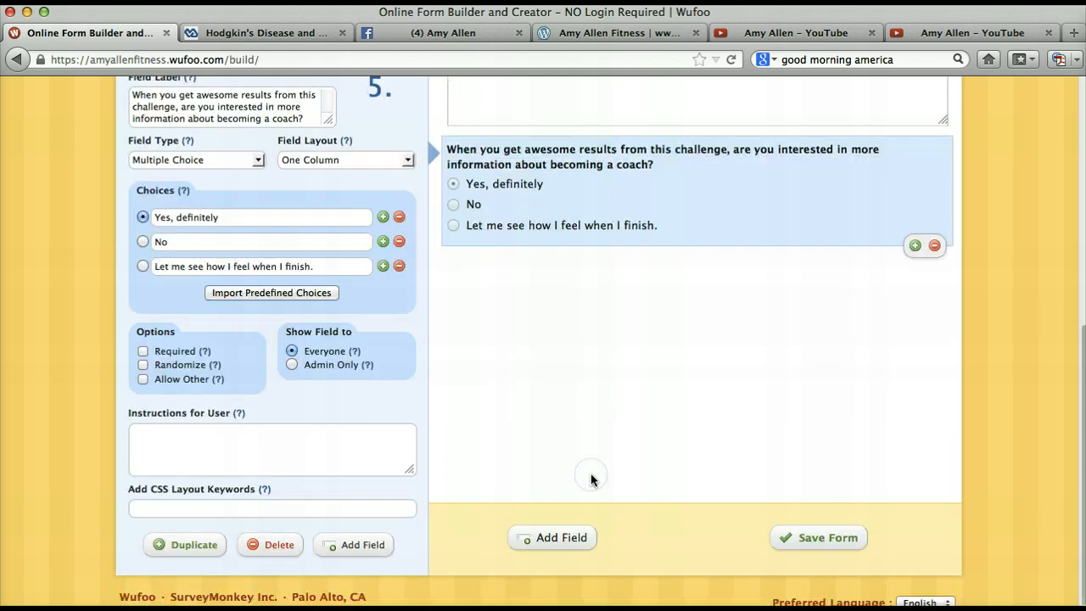
{"action": "left_click", "coordinate": [838, 546]}
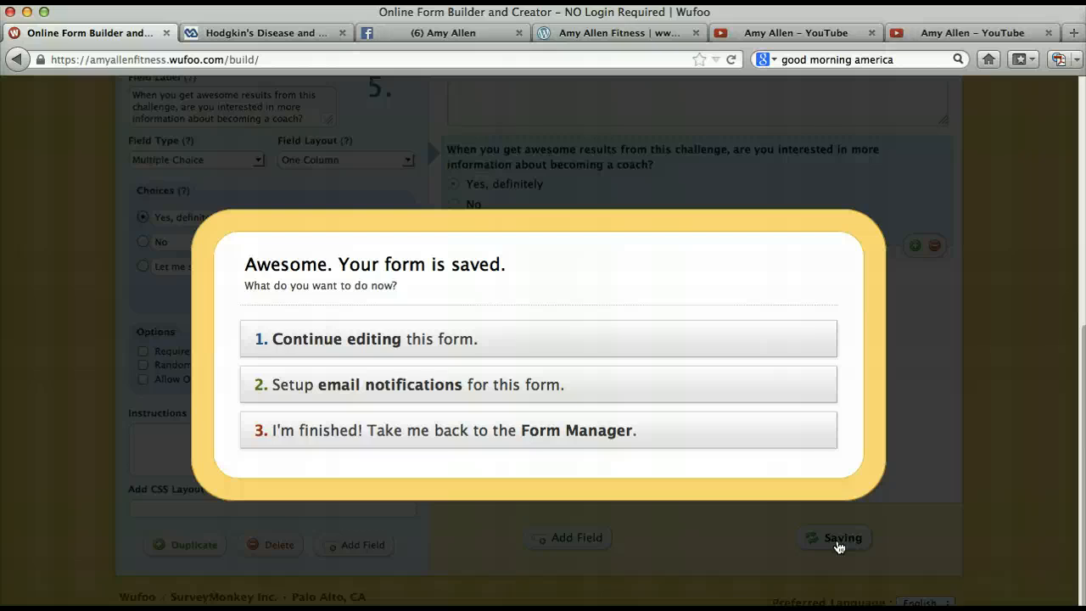
{"action": "left_click", "coordinate": [569, 395]}
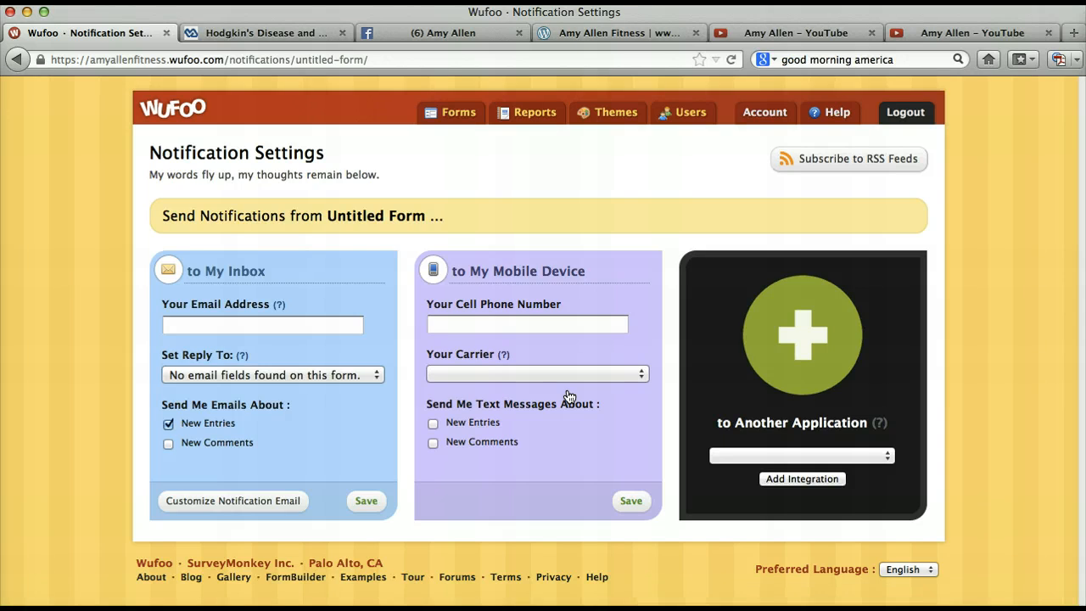
- Enter the owner's email address for inbox notifications about new entries and save the inbox settings
{"action": "left_click", "coordinate": [342, 322]}
{"action": "type", "text": "mrsam"}
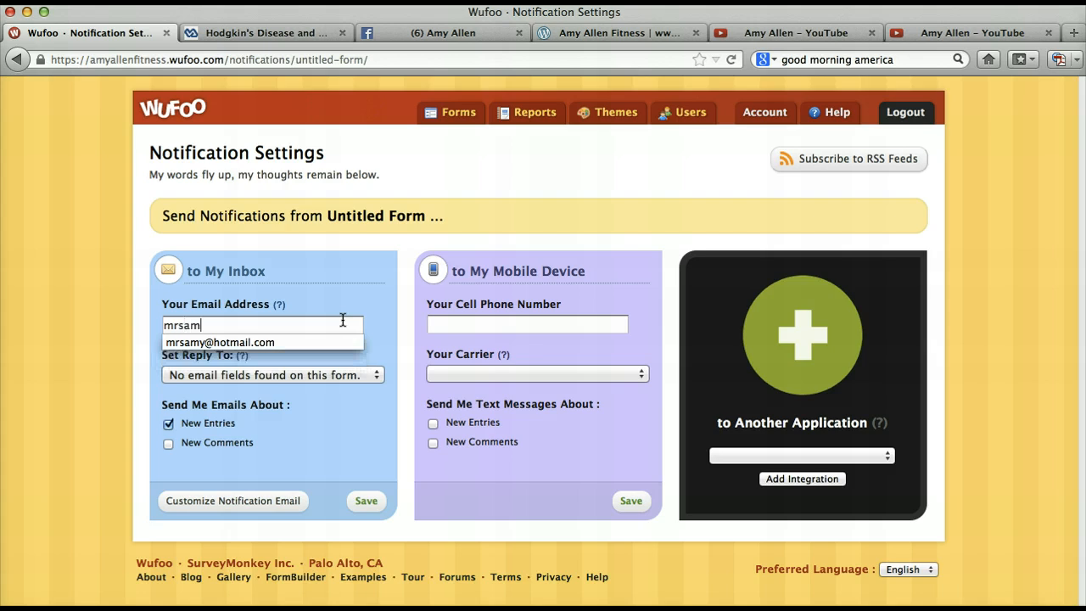
{"action": "key", "text": "Down"}
{"action": "key", "text": "Tab"}
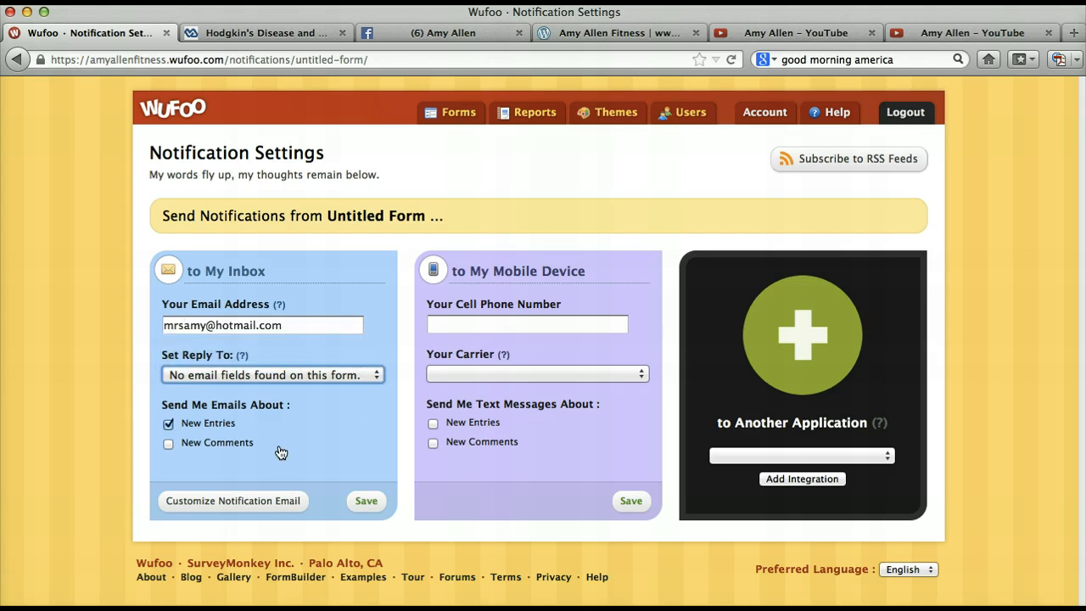
{"action": "left_click", "coordinate": [366, 508]}
- Fill in the cell phone number for mobile device notifications
{"action": "left_click", "coordinate": [478, 326]}
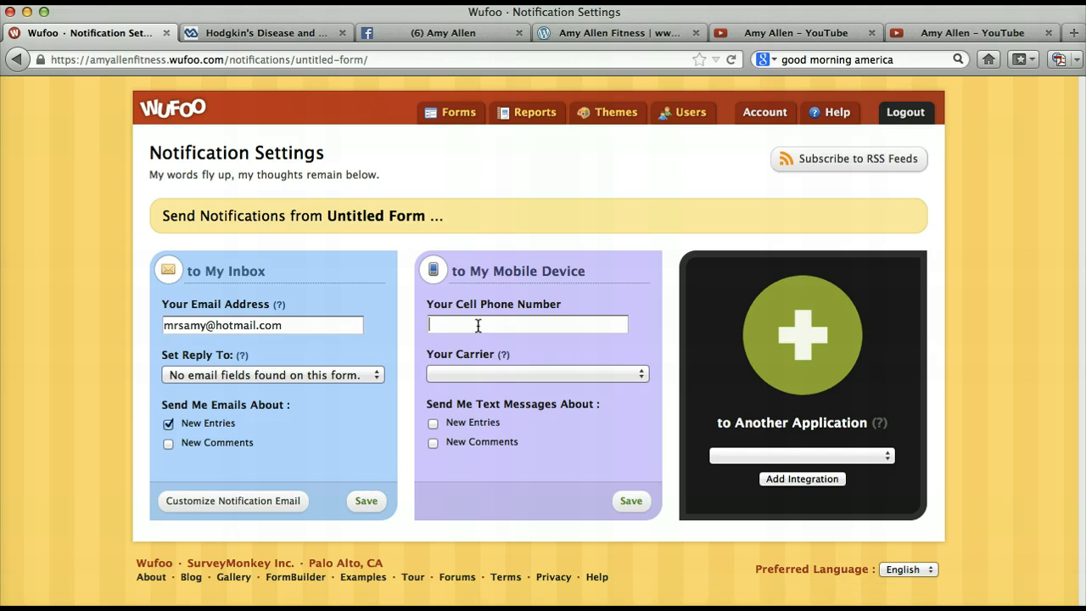
- Add a MailChimp integration to the form's notifications and start connecting it to a MailChimp account
{"action": "left_click", "coordinate": [820, 456]}
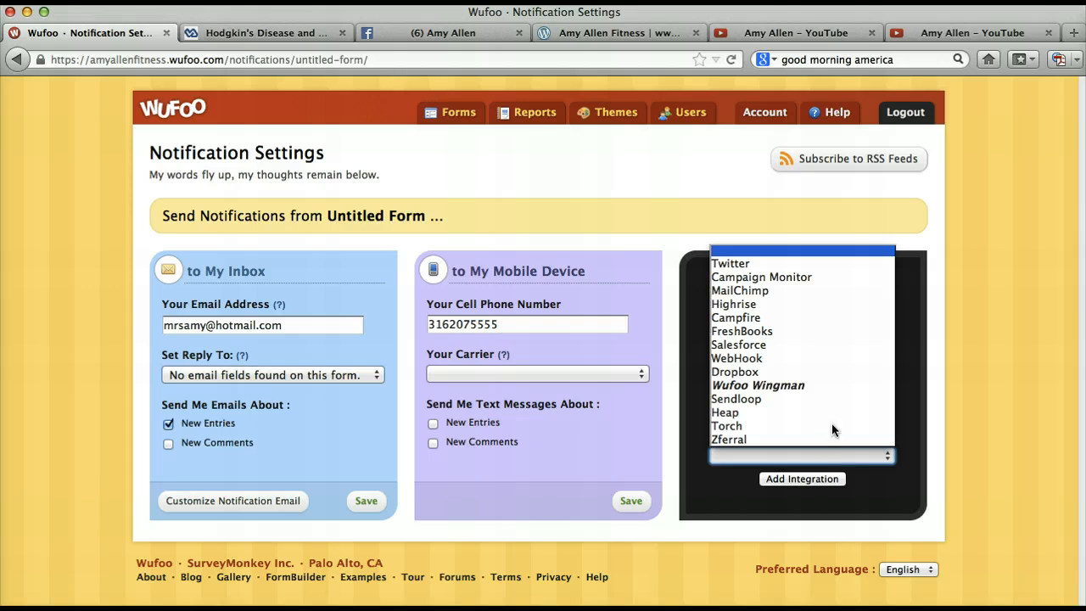
{"action": "left_click", "coordinate": [800, 292]}
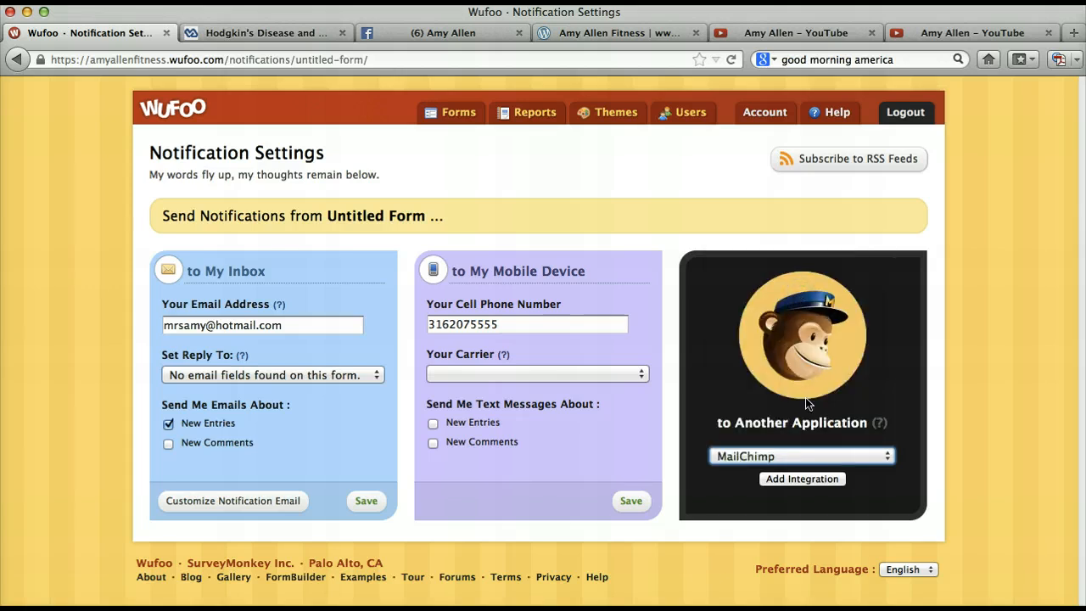
{"action": "left_click", "coordinate": [807, 479]}
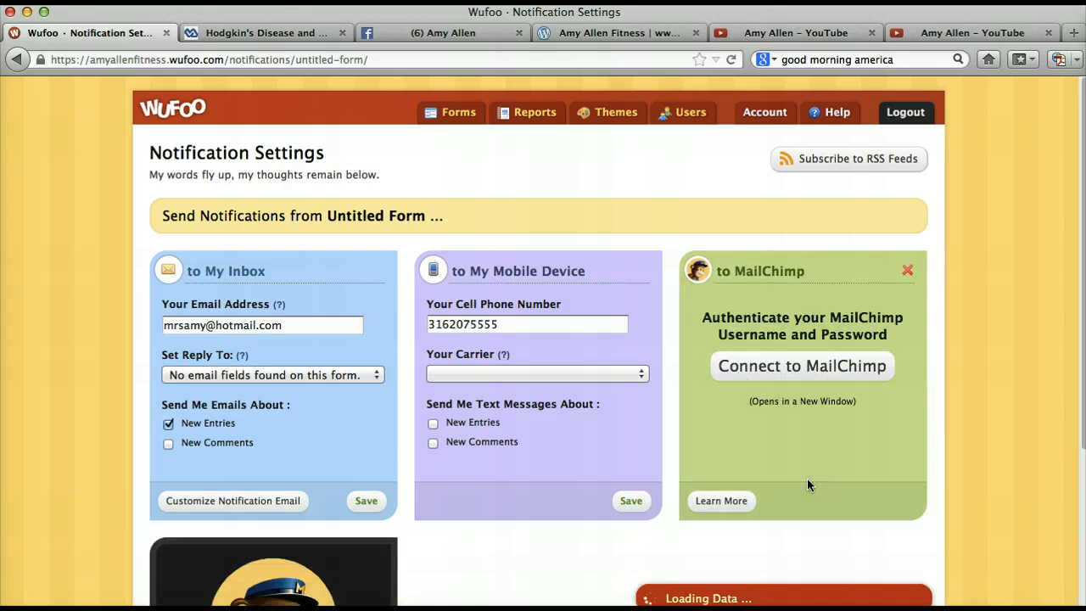
{"action": "left_click", "coordinate": [799, 373]}
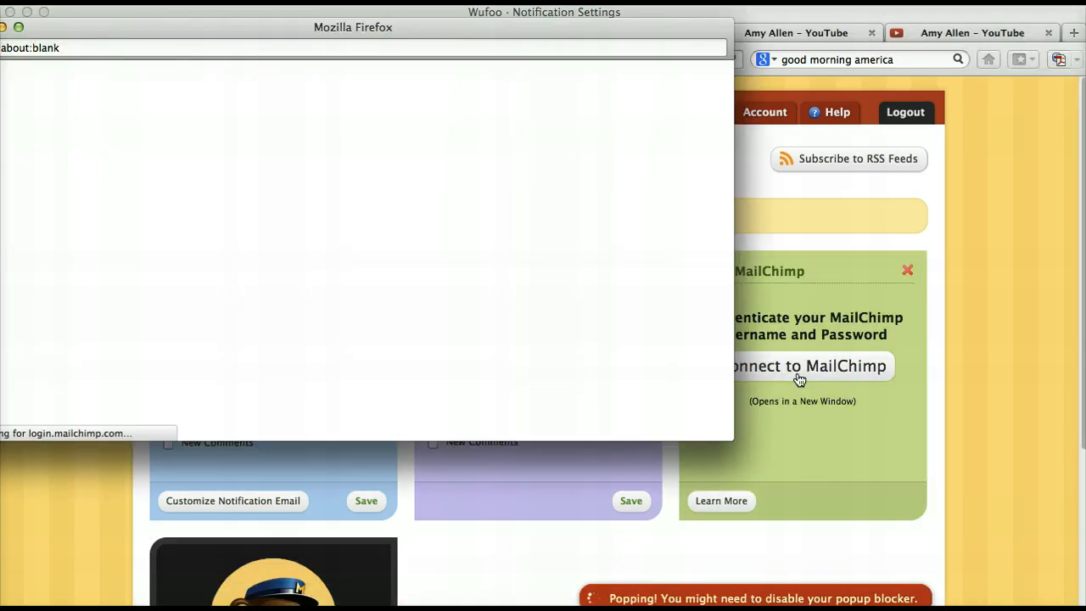
- Authorize the MailChimp connection by logging in with the account username and password
{"action": "type", "text": "mrsamy"}
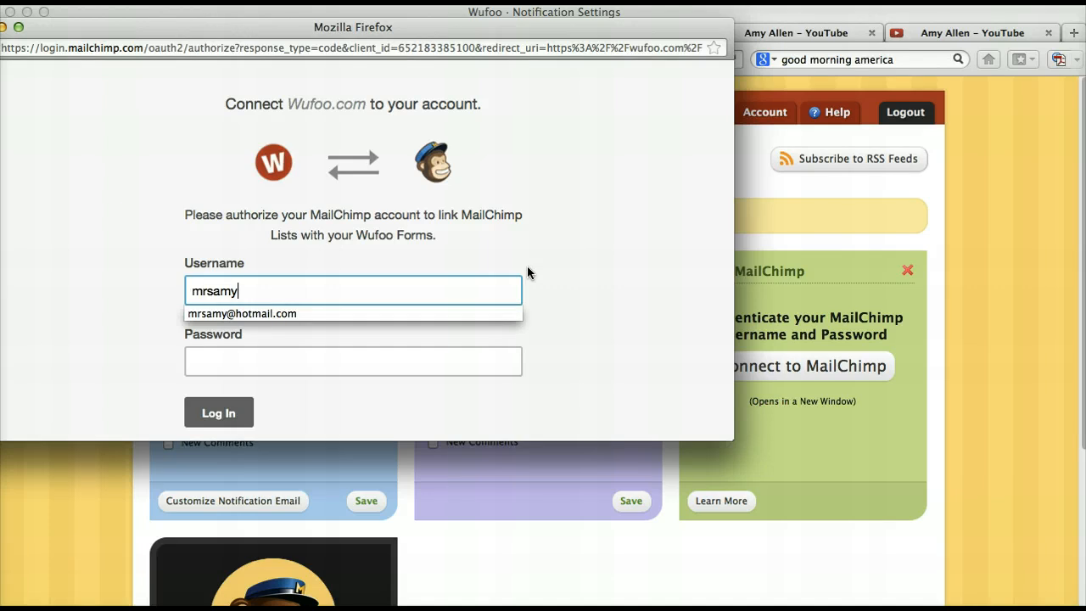
{"action": "key", "text": "Down"}
{"action": "key", "text": "Tab"}
{"action": "type", "text": "•"}
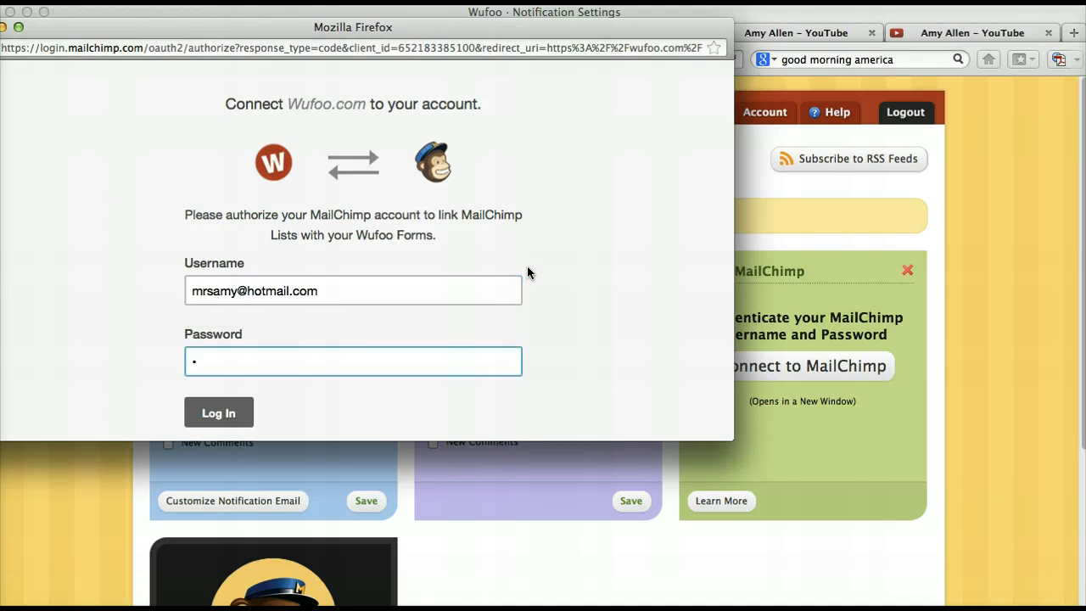
{"action": "type", "text": "••••••••"}
{"action": "key", "text": "Return"}
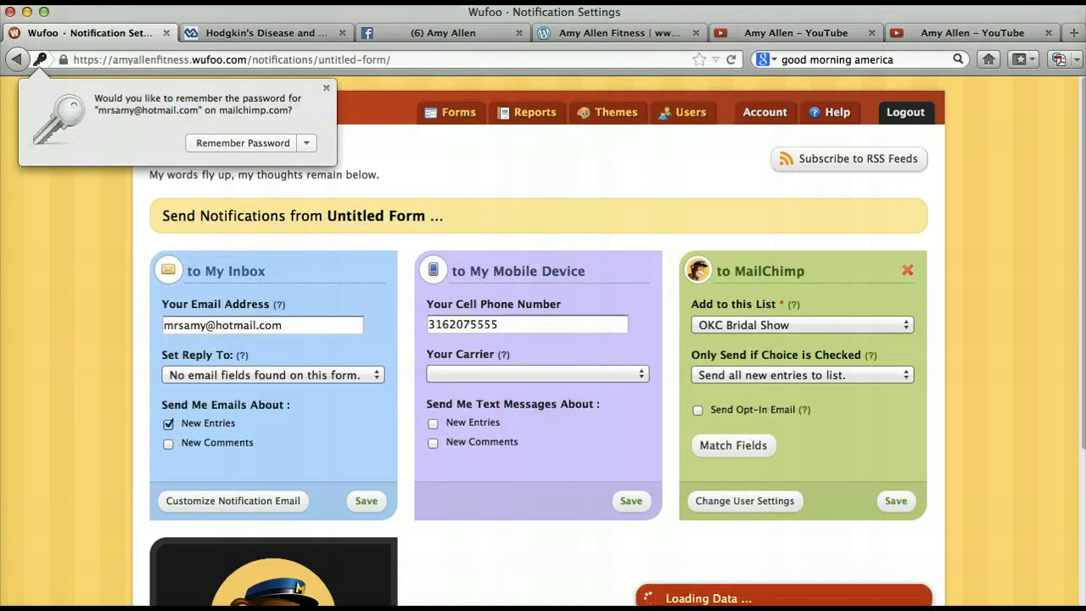
- Choose Customer List as the MailChimp list that receives the form's entries
{"action": "left_click", "coordinate": [769, 323]}
{"action": "left_click", "coordinate": [770, 324]}
{"action": "left_click", "coordinate": [769, 356]}
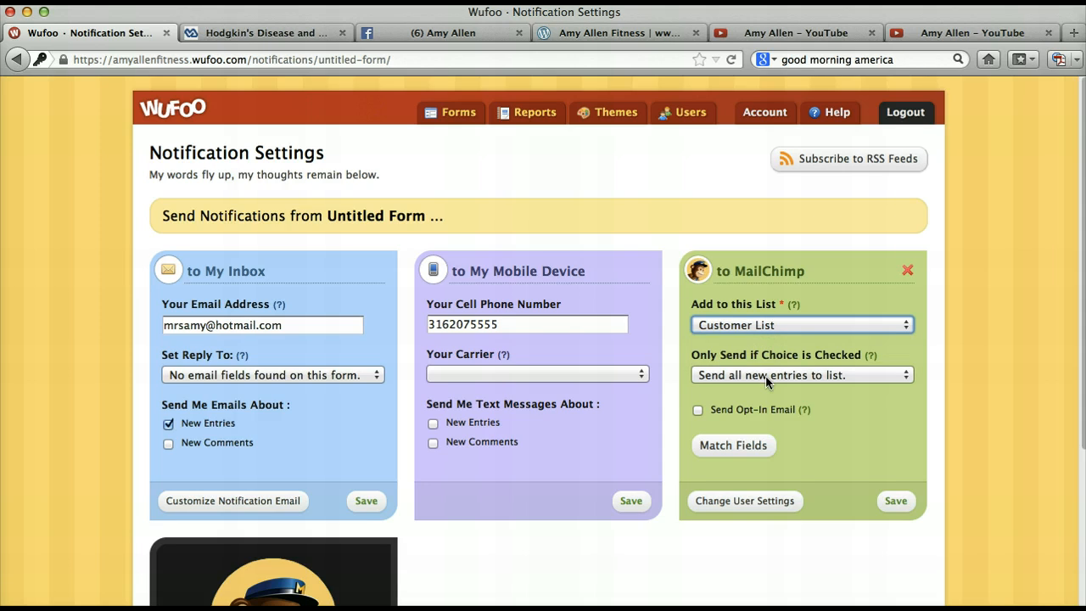
- Match MailChimp's Email Address merge tag to the form's Email Address (Single Line Text) field and save the field matching
{"action": "left_click", "coordinate": [735, 444]}
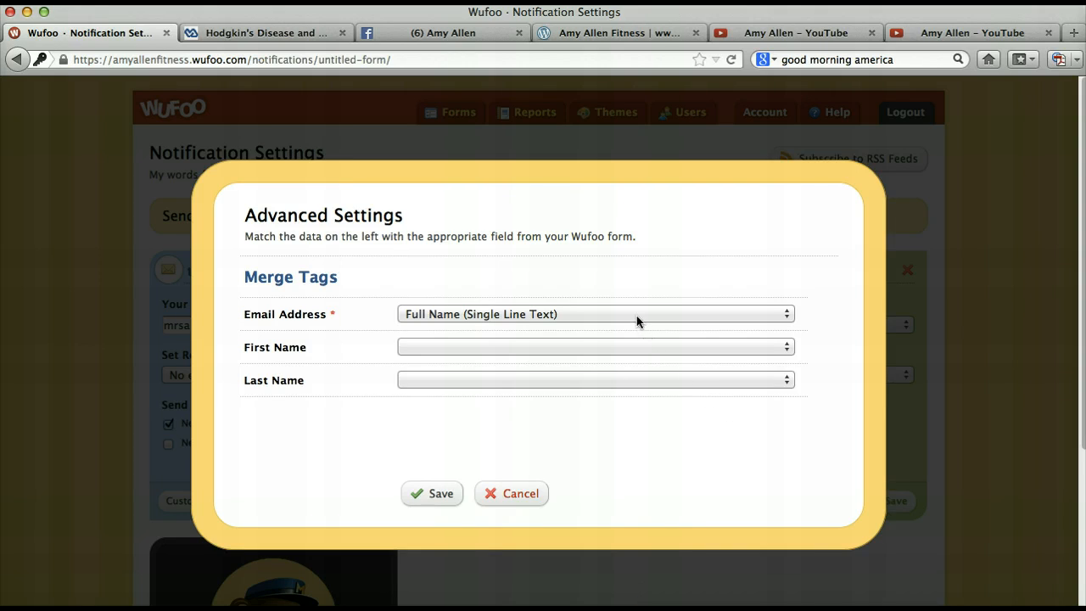
{"action": "left_click", "coordinate": [637, 314]}
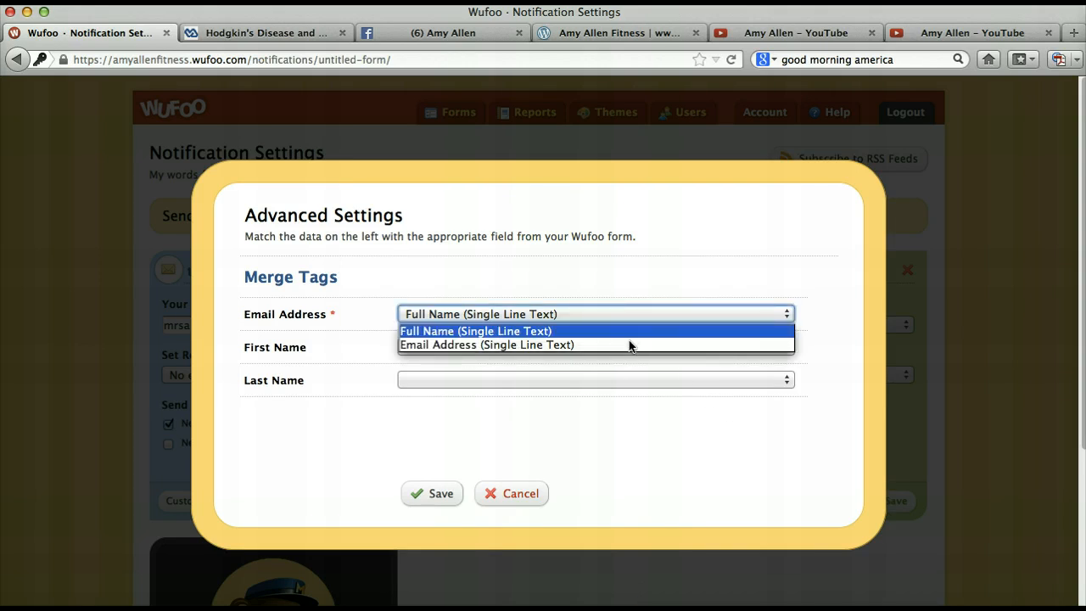
{"action": "left_click", "coordinate": [628, 345]}
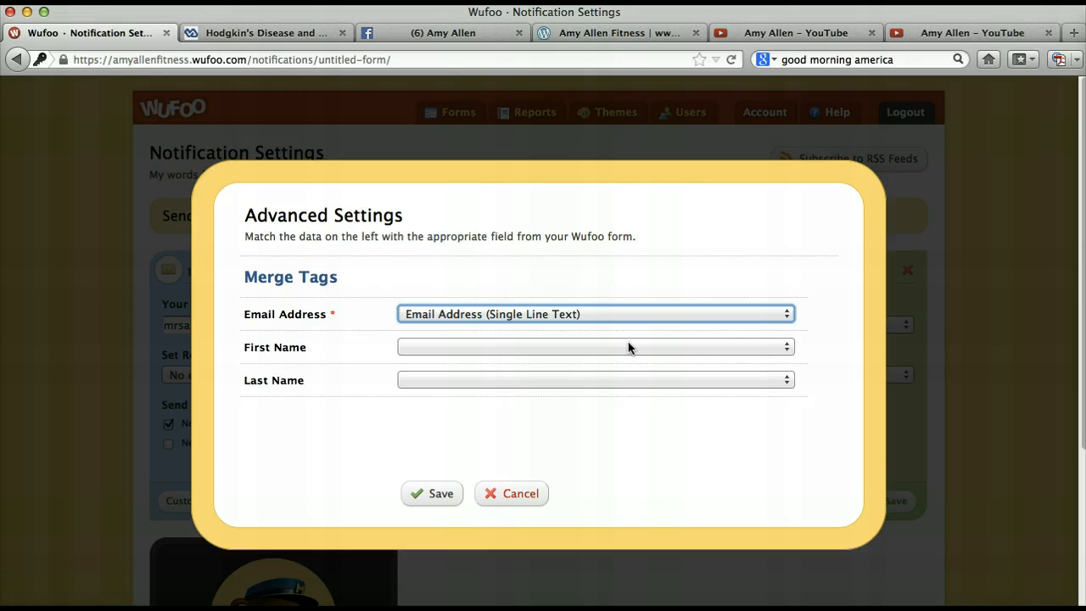
{"action": "left_click", "coordinate": [433, 500]}
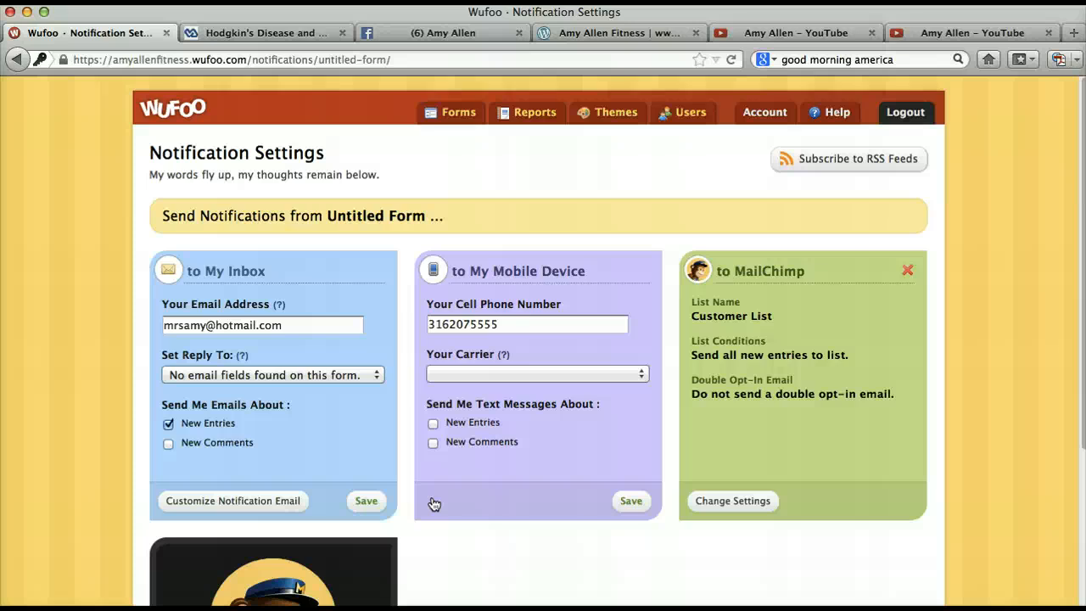
- Open the entries of the determiNation 21 Day Fix Application Form and read through the answers in entry #9
{"action": "left_click", "coordinate": [463, 120]}
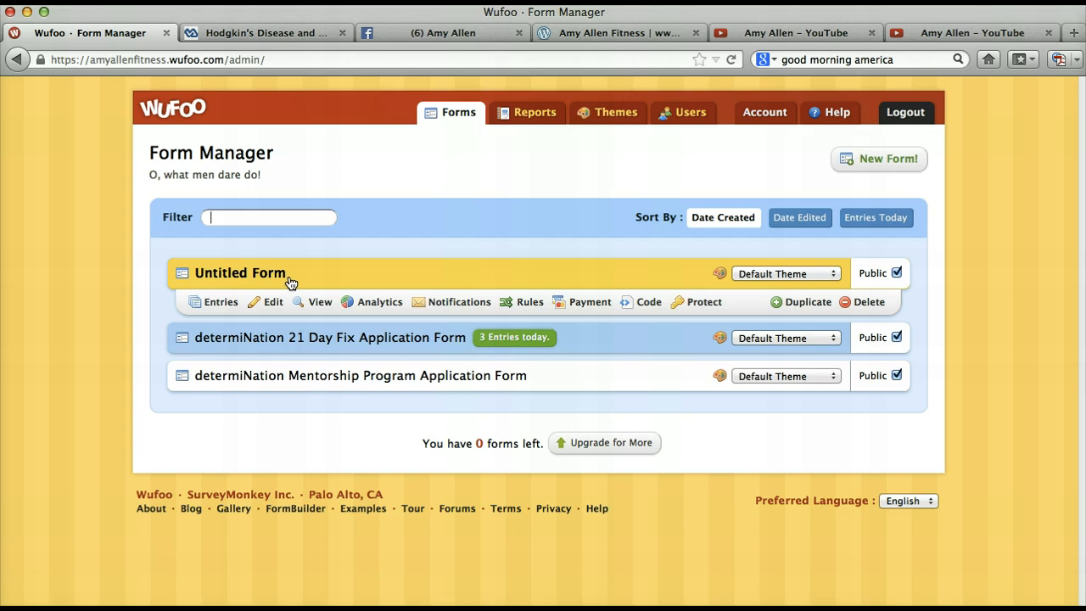
{"action": "left_click", "coordinate": [289, 340]}
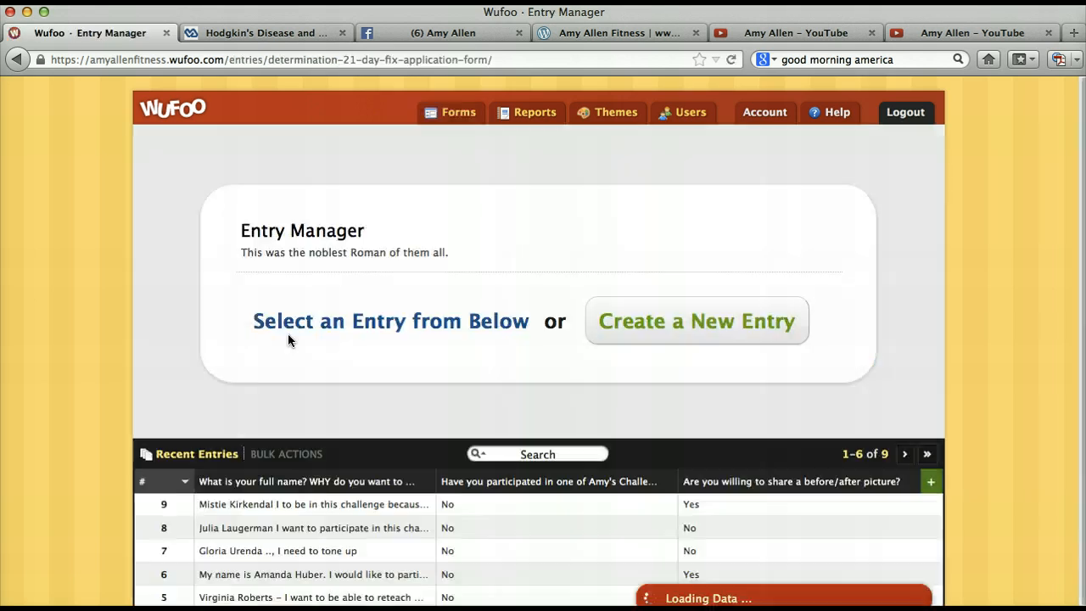
{"action": "scroll", "coordinate": [350, 451], "scroll_direction": "down", "scroll_amount": 1}
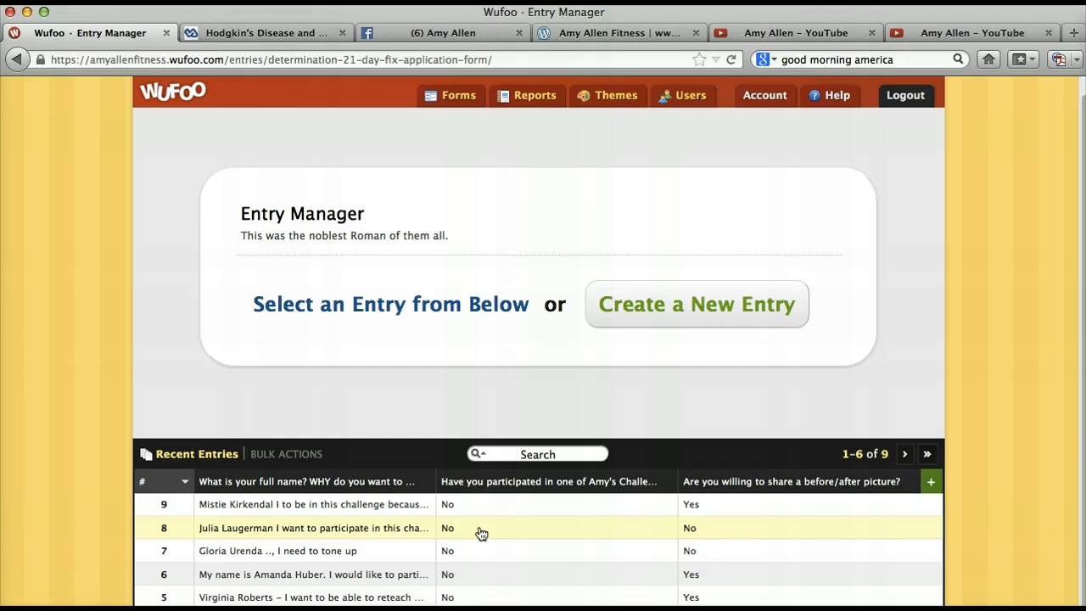
{"action": "left_click", "coordinate": [397, 513]}
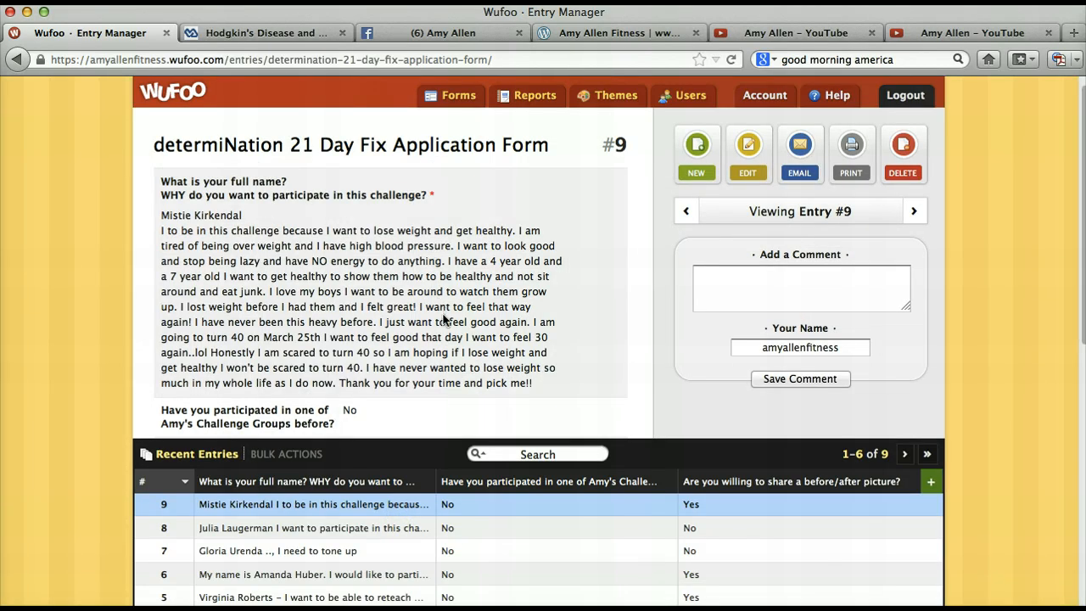
{"action": "scroll", "coordinate": [443, 319], "scroll_direction": "down", "scroll_amount": 2}
{"action": "scroll", "coordinate": [442, 320], "scroll_direction": "down", "scroll_amount": 8}
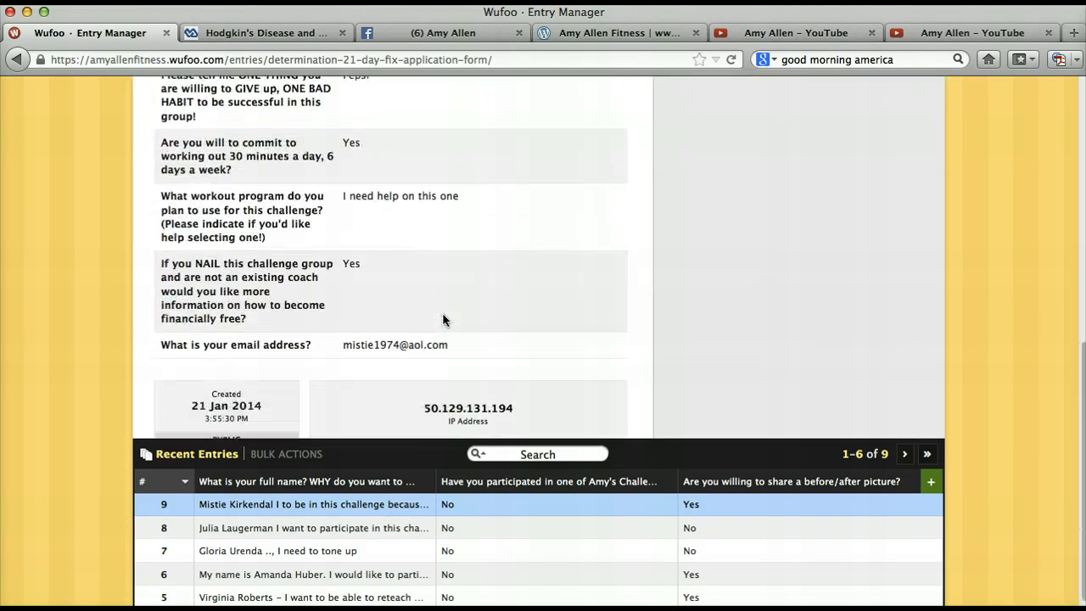
{"action": "scroll", "coordinate": [442, 319], "scroll_direction": "up", "scroll_amount": 10}
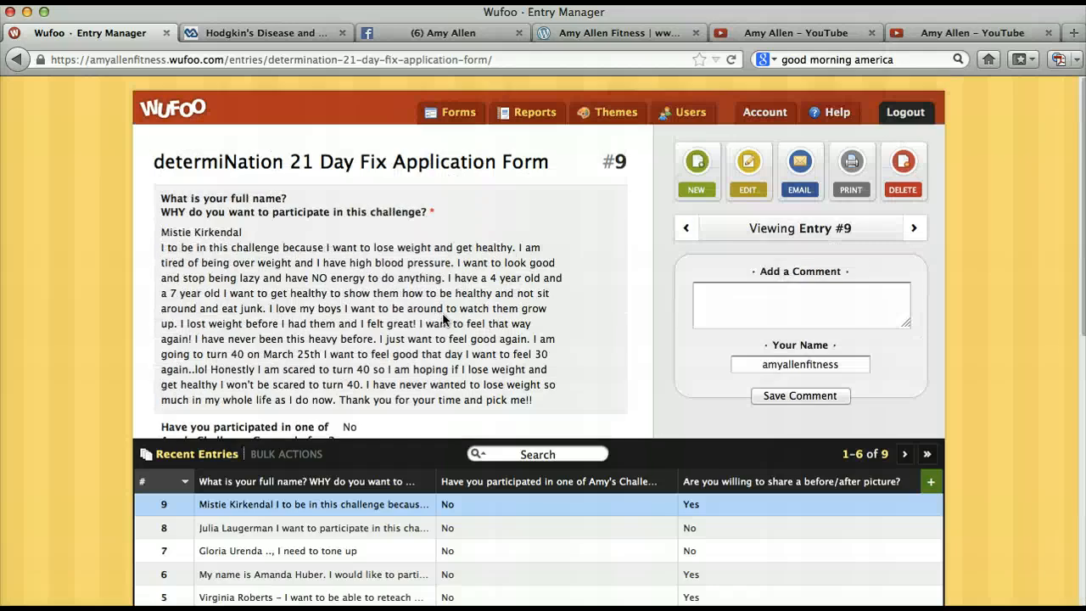
- Review entry #9 in full, from the participation reason down to the email address, creation date and IP address
{"action": "scroll", "coordinate": [443, 320], "scroll_direction": "down", "scroll_amount": 3}
{"action": "scroll", "coordinate": [442, 320], "scroll_direction": "up", "scroll_amount": 4}
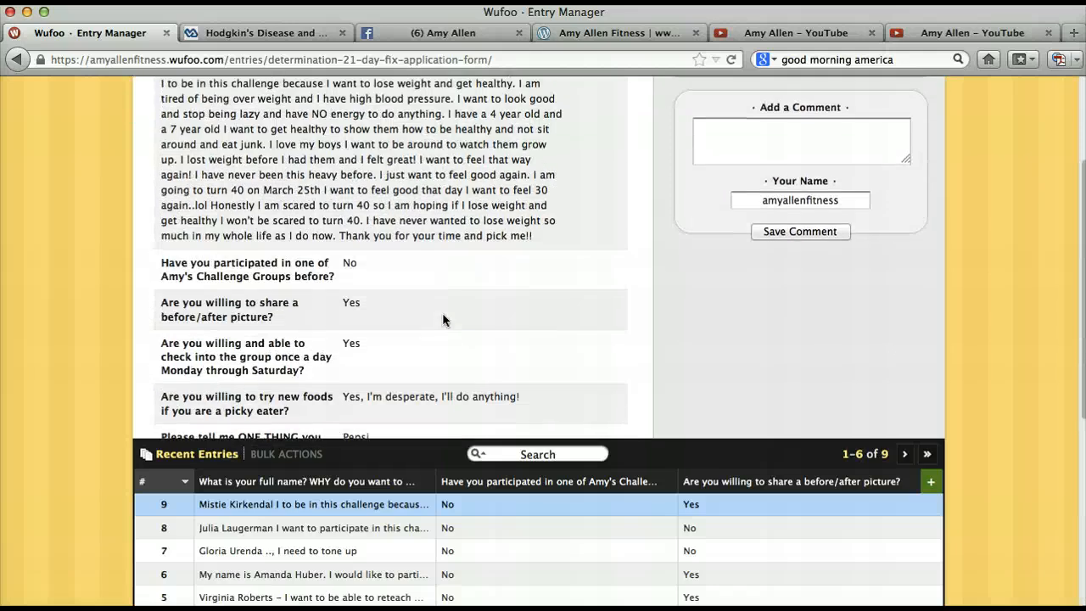
{"action": "scroll", "coordinate": [442, 319], "scroll_direction": "down", "scroll_amount": 10}
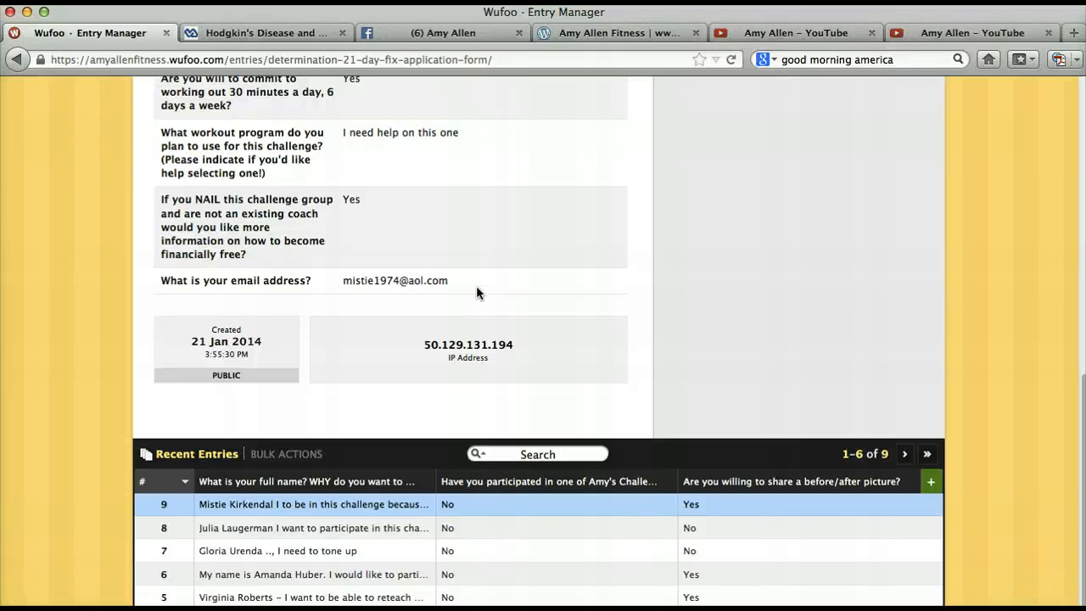
{"action": "scroll", "coordinate": [476, 293], "scroll_direction": "up", "scroll_amount": 10}
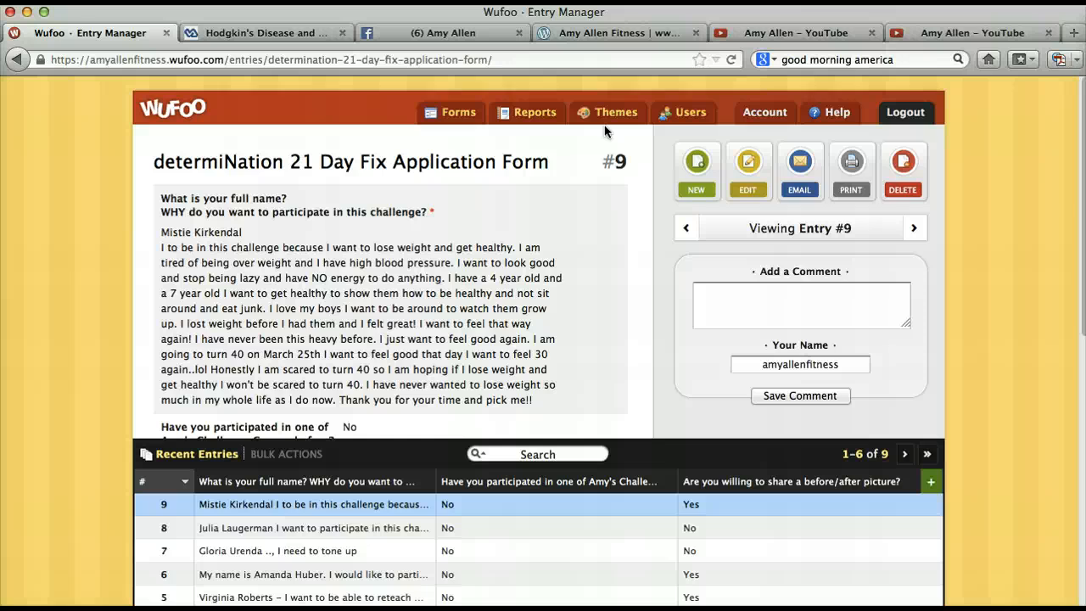
- Switch to the WordPress fitness blog and examine the embedded determiNation 21 Day Fix Application Form from its heading to the end of the post
{"action": "left_click", "coordinate": [607, 35]}
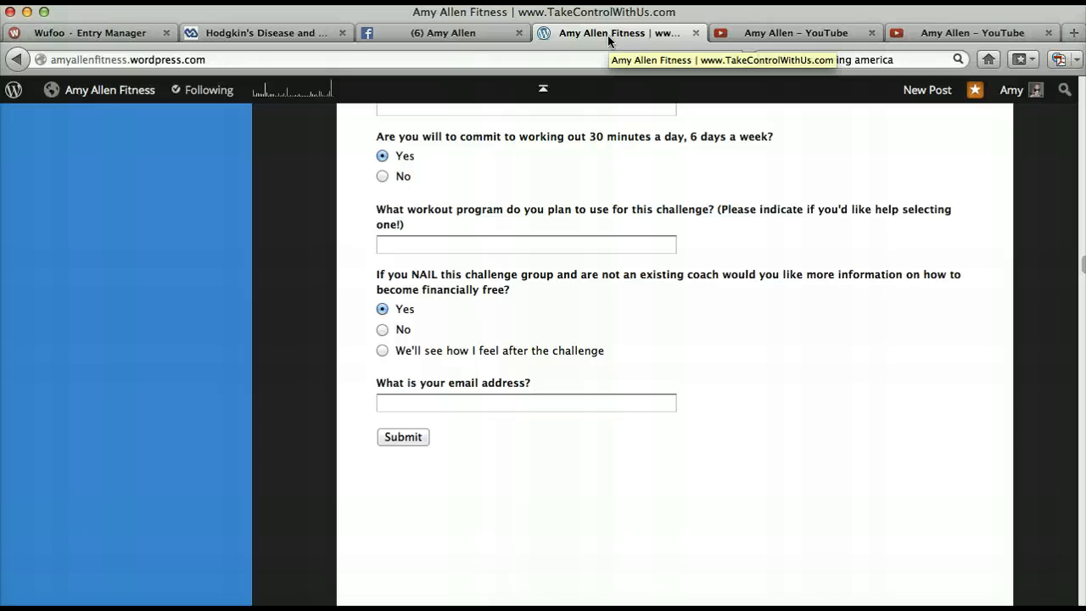
{"action": "scroll", "coordinate": [632, 136], "scroll_direction": "up", "scroll_amount": 5}
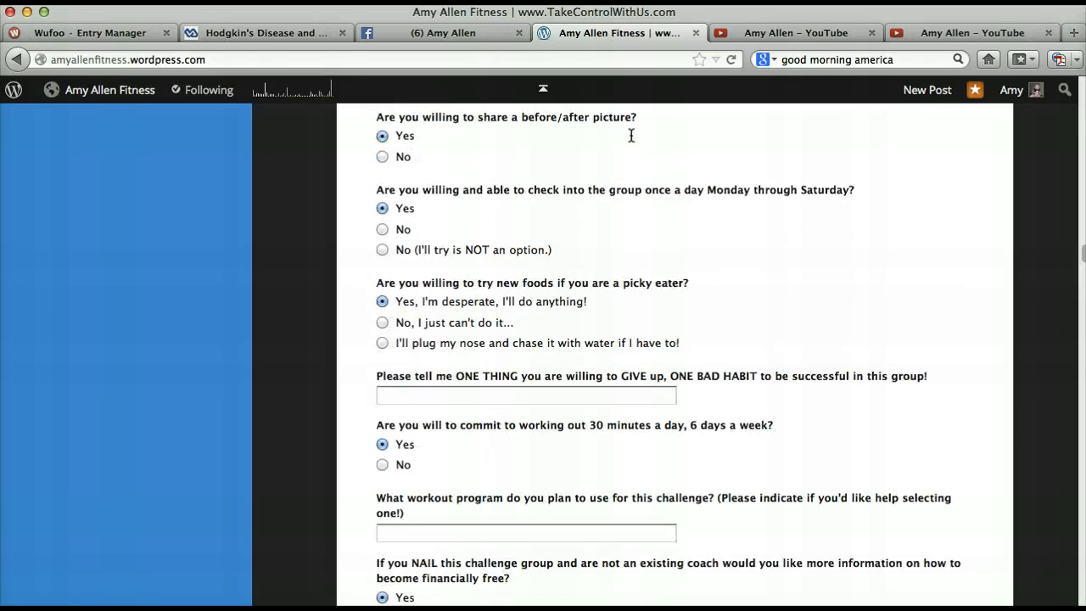
{"action": "scroll", "coordinate": [631, 135], "scroll_direction": "up", "scroll_amount": 7}
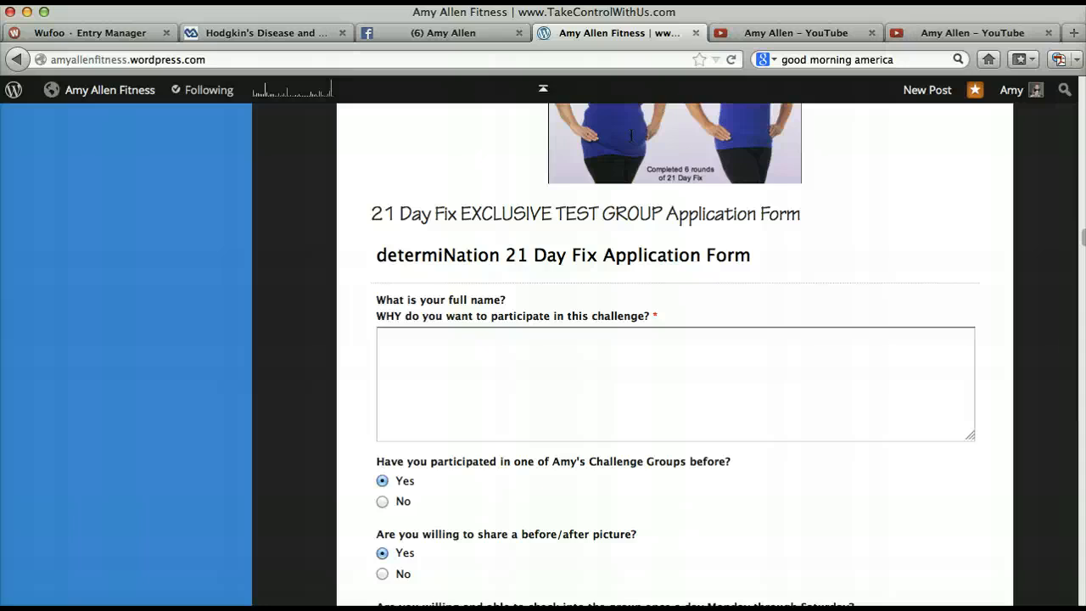
{"action": "scroll", "coordinate": [636, 400], "scroll_direction": "down", "scroll_amount": 13}
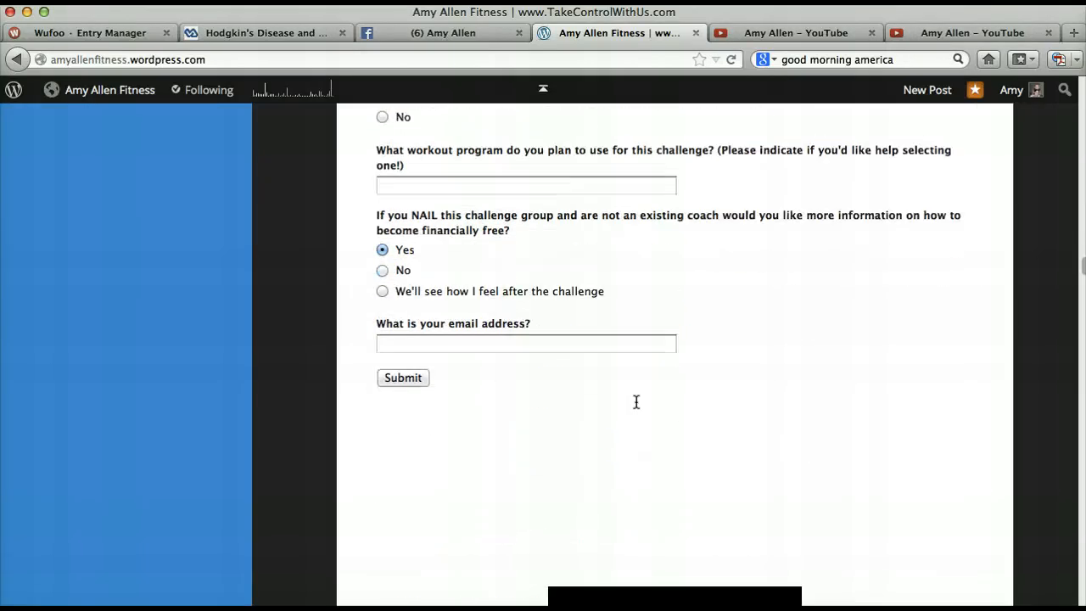
{"action": "scroll", "coordinate": [636, 402], "scroll_direction": "down", "scroll_amount": 8}
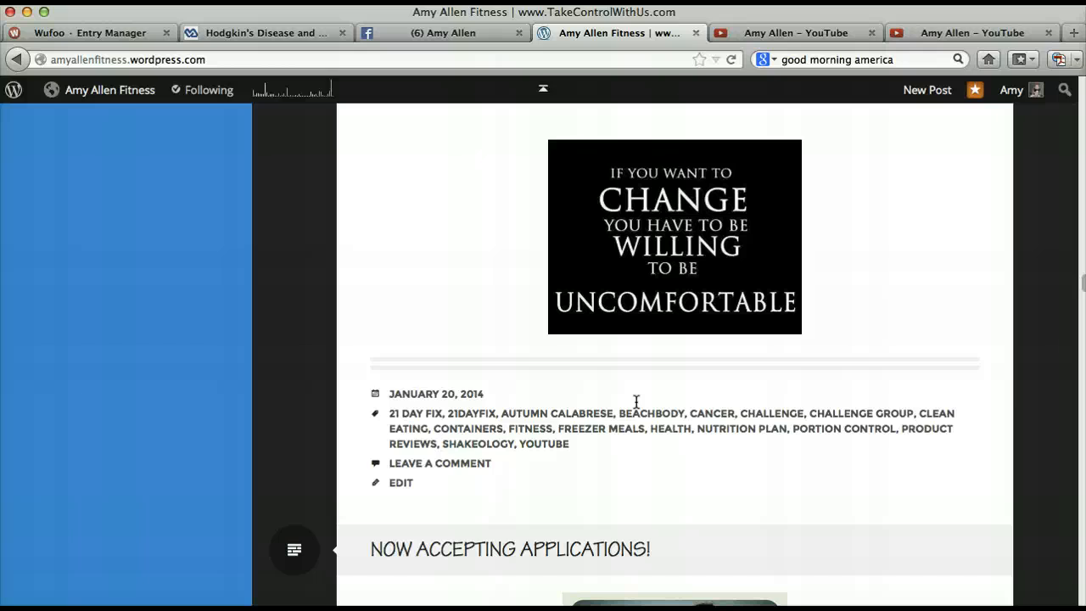